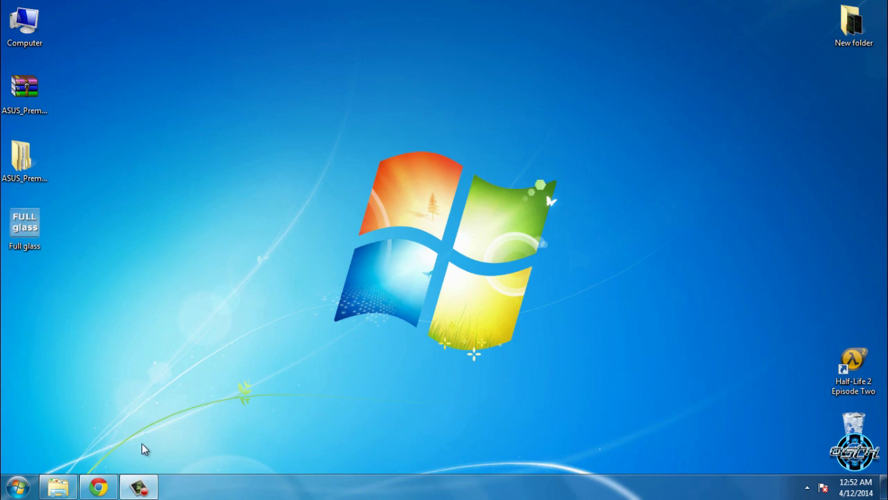
# - Bring Chrome forward and reload the ASUS Premium Theme Pack product page
pyautogui.click(98, 487)
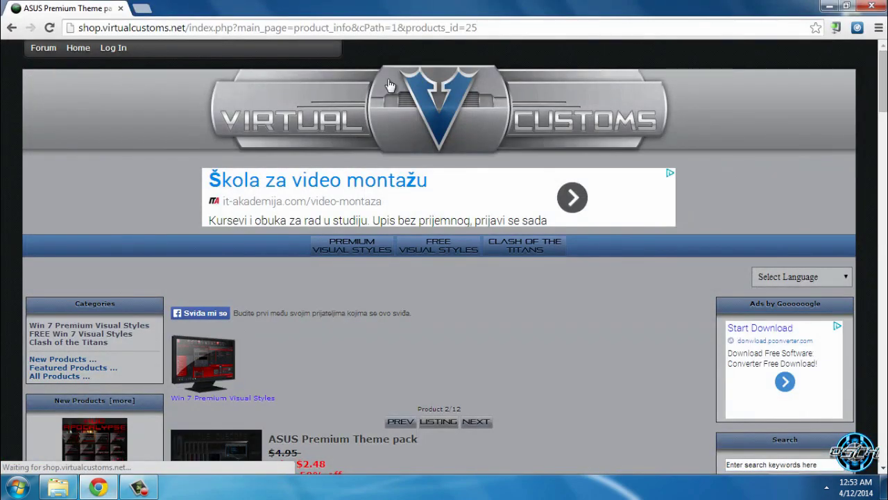
pyautogui.moveTo(519, 24); pyautogui.dragTo(539, 28)
pyautogui.press('Return')
pyautogui.scroll(-5, 521, 194)
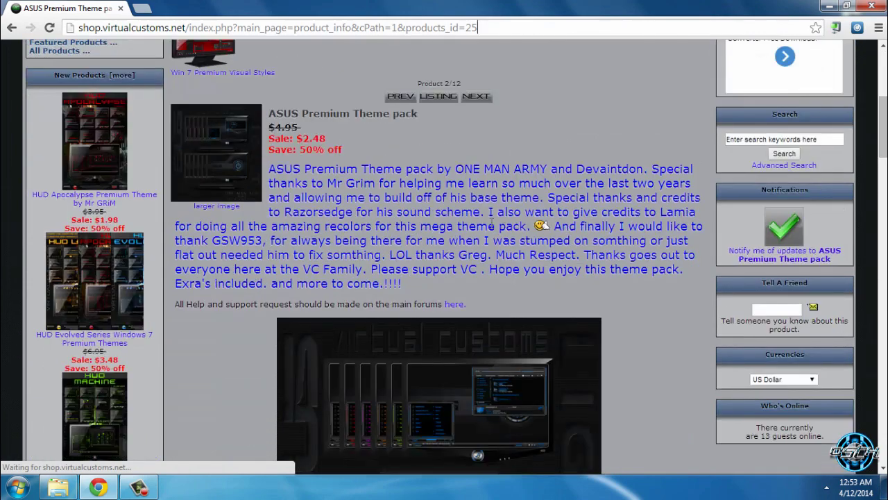
pyautogui.moveTo(272, 138); pyautogui.dragTo(403, 283)
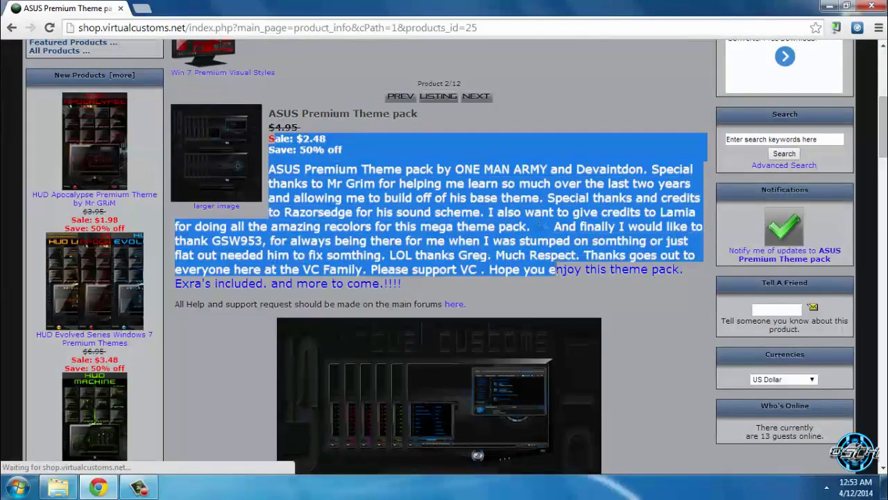
pyautogui.click(620, 295)
# - Scroll through the product page screenshots, then close Chrome
pyautogui.scroll(-4, 617, 292)
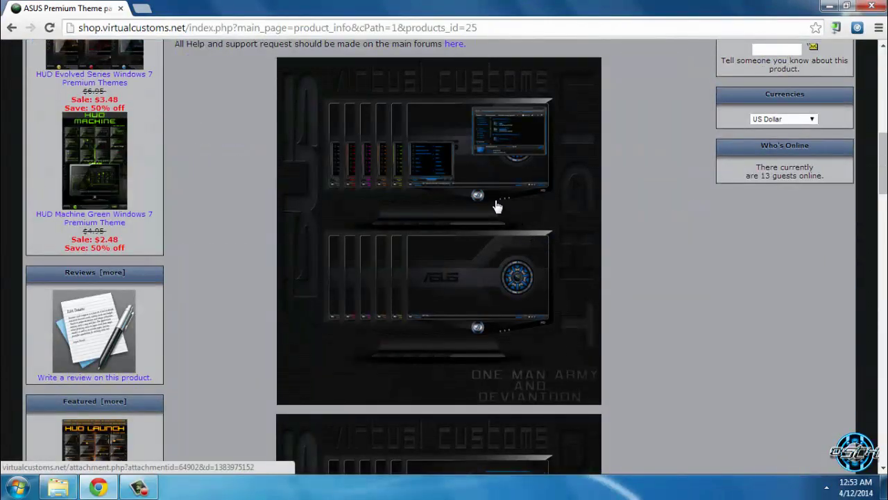
pyautogui.scroll(-3, 485, 201)
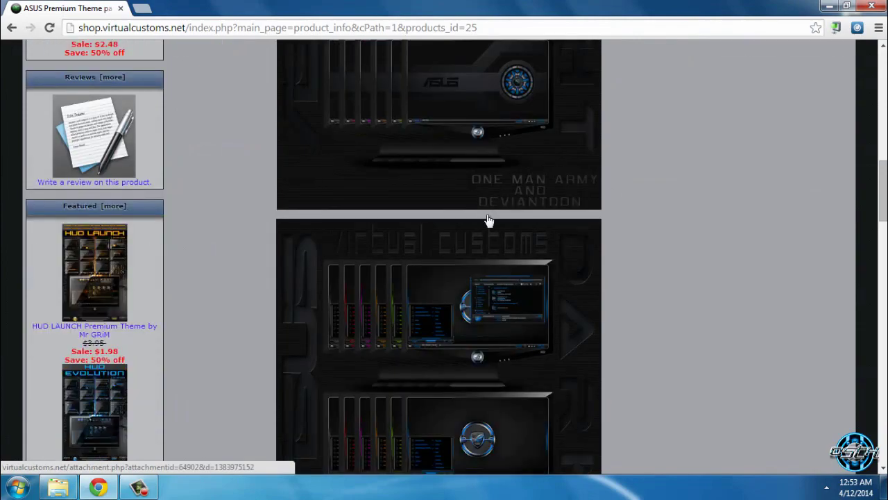
pyautogui.scroll(4, 489, 221)
pyautogui.scroll(-5, 492, 244)
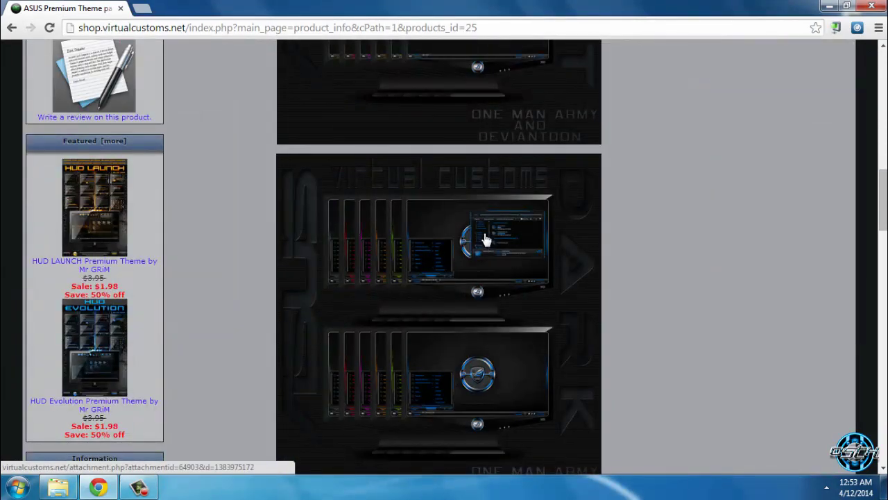
pyautogui.scroll(-5, 644, 250)
pyautogui.scroll(5, 646, 247)
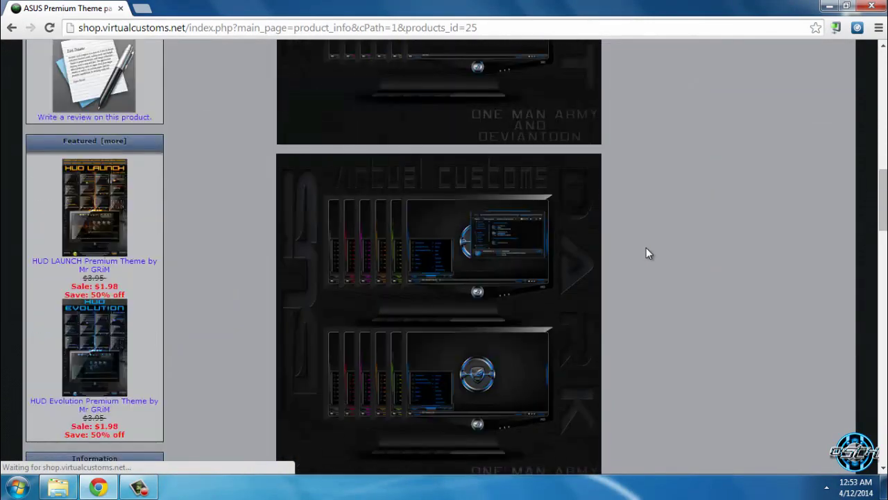
pyautogui.scroll(-7, 646, 248)
pyautogui.scroll(1, 646, 253)
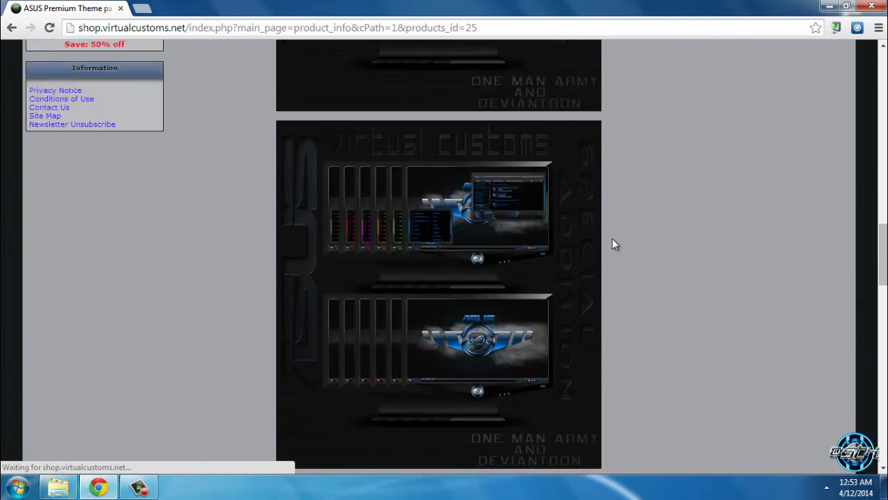
pyautogui.scroll(6, 610, 246)
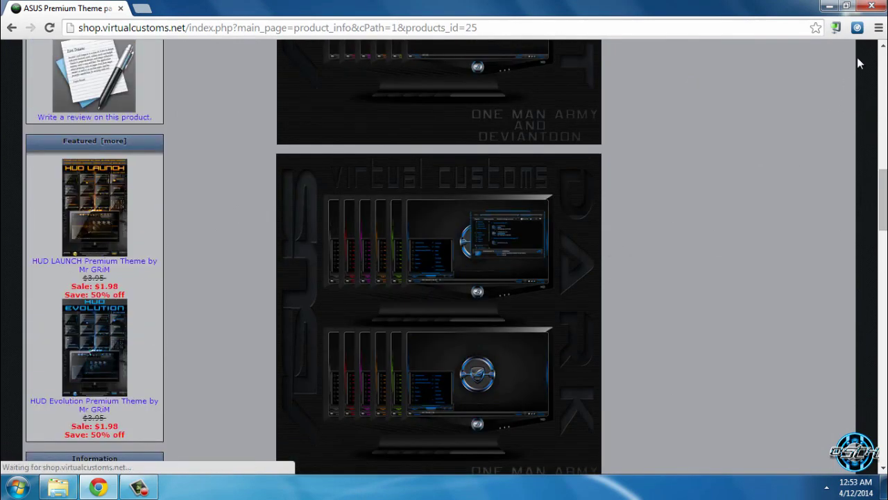
pyautogui.click(872, 8)
# - Refresh the desktop and open the ASUS_Premium_Theme_Pack folder
pyautogui.rightClick(190, 150)
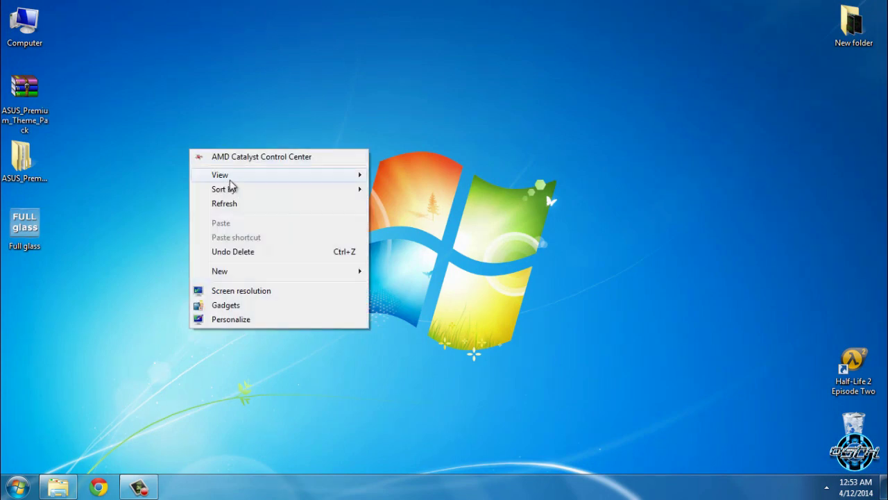
pyautogui.click(238, 210)
pyautogui.doubleClick(41, 182)
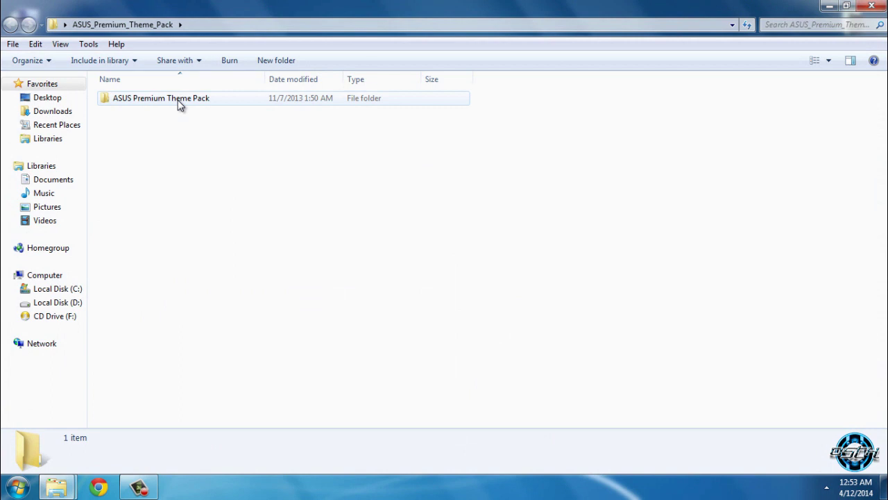
# - Open the inner ASUS Premium Theme Pack folder and look over its archive and folders
pyautogui.doubleClick(179, 102)
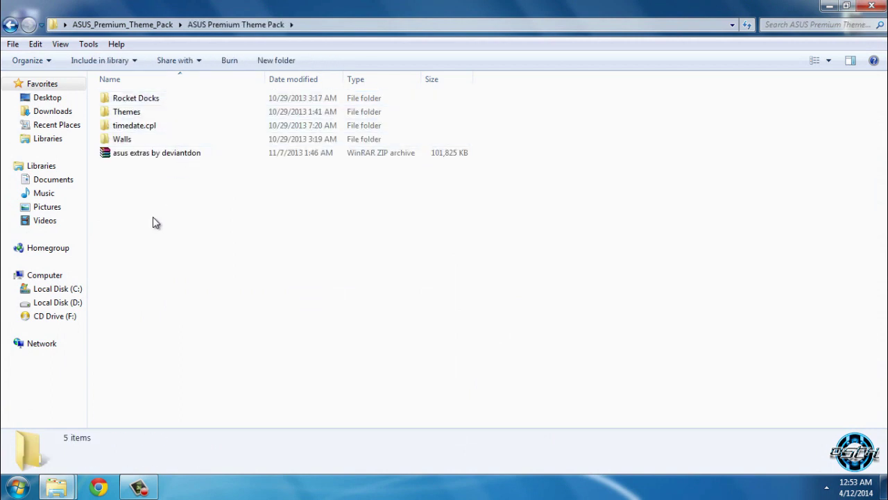
pyautogui.moveTo(191, 187); pyautogui.dragTo(319, 229)
pyautogui.click(143, 154)
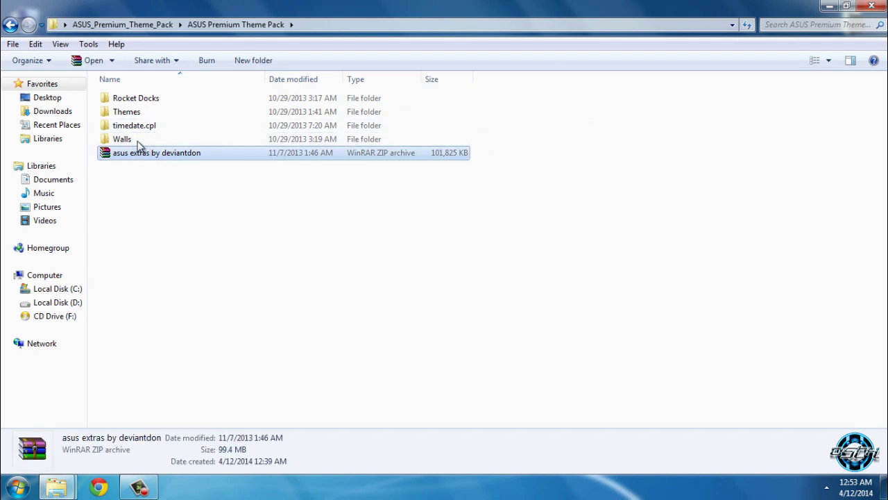
pyautogui.click(138, 141)
pyautogui.click(190, 123)
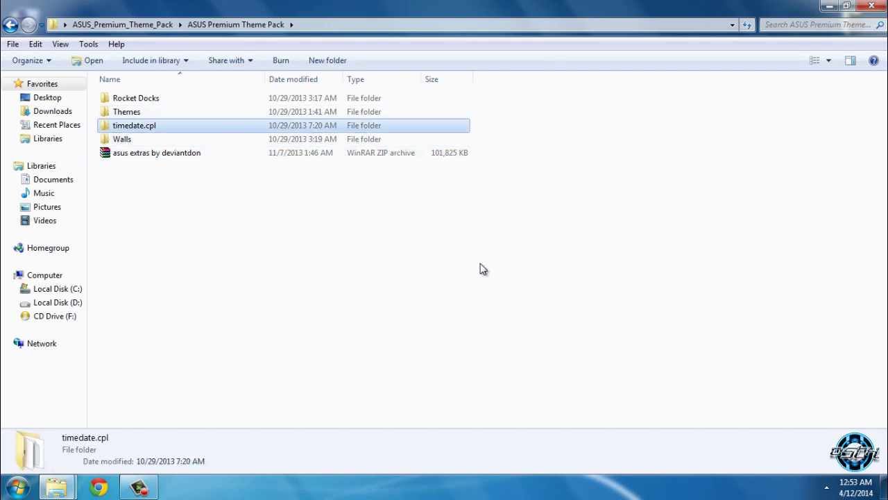
pyautogui.click(152, 111)
pyautogui.click(172, 98)
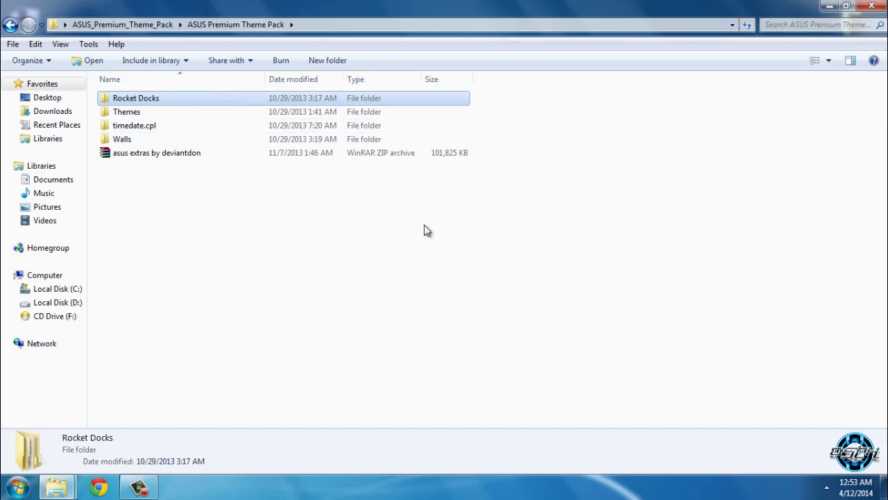
# - Open Themes, check the Dark, Light and Special Addition theme folders, and refresh the listing
pyautogui.doubleClick(216, 111)
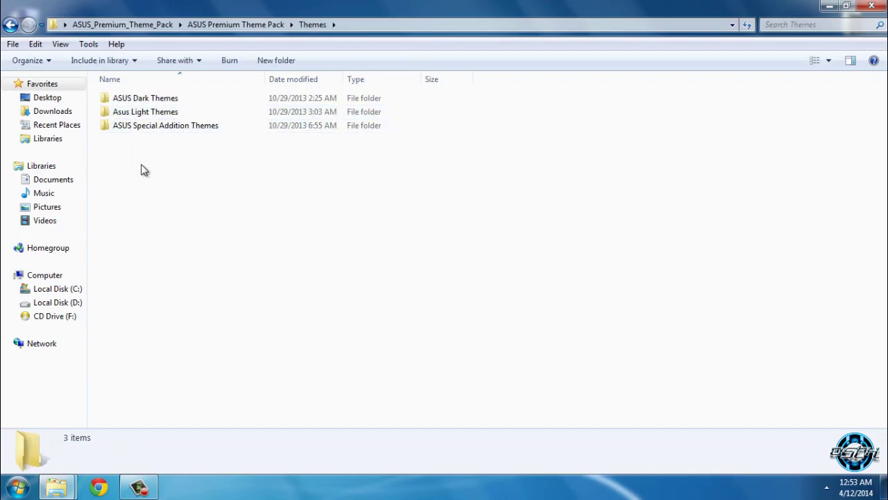
pyautogui.moveTo(141, 167); pyautogui.dragTo(426, 195)
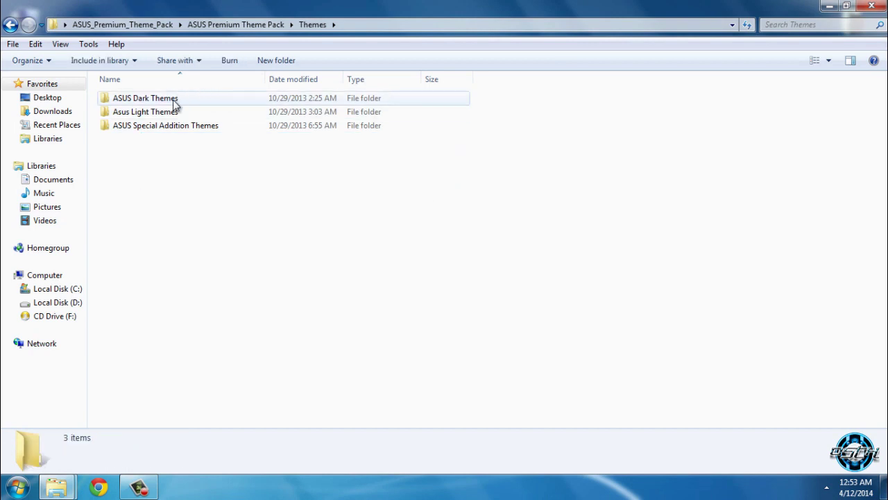
pyautogui.click(173, 101)
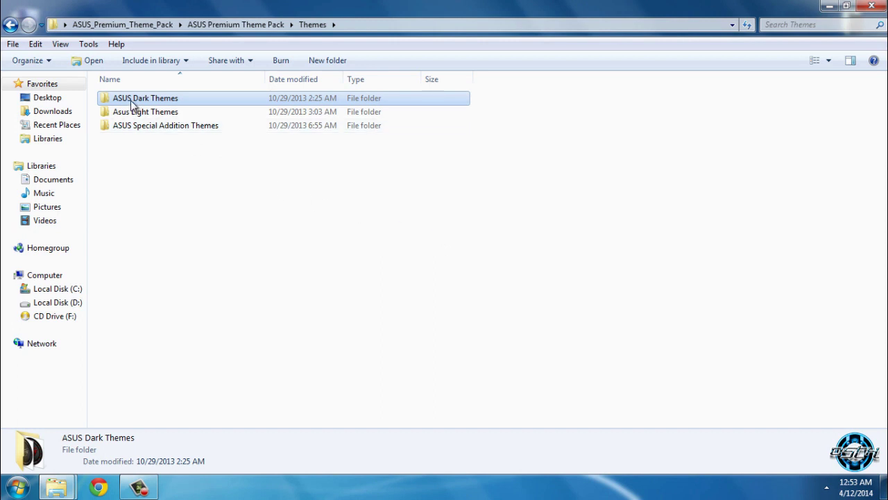
pyautogui.click(163, 113)
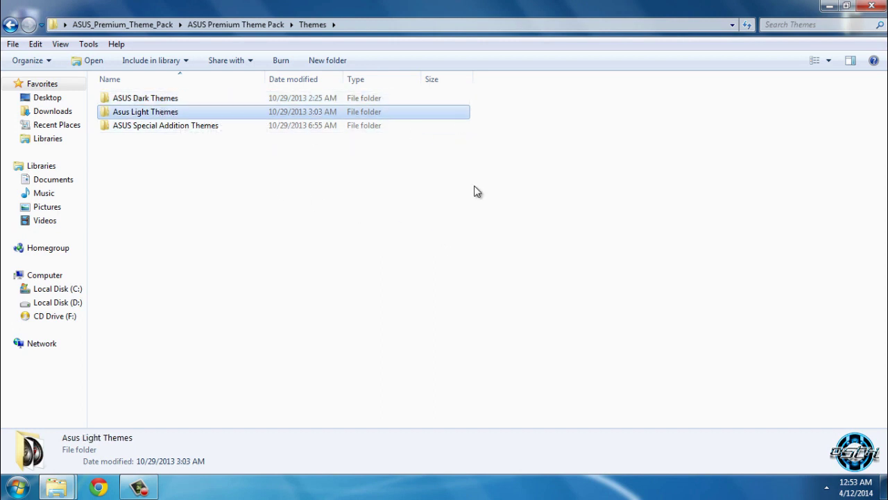
pyautogui.click(127, 128)
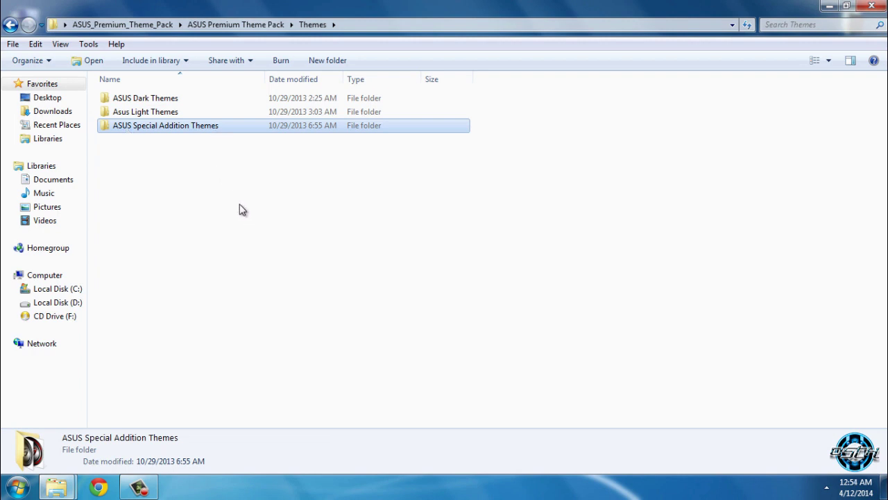
pyautogui.rightClick(220, 179)
pyautogui.click(262, 245)
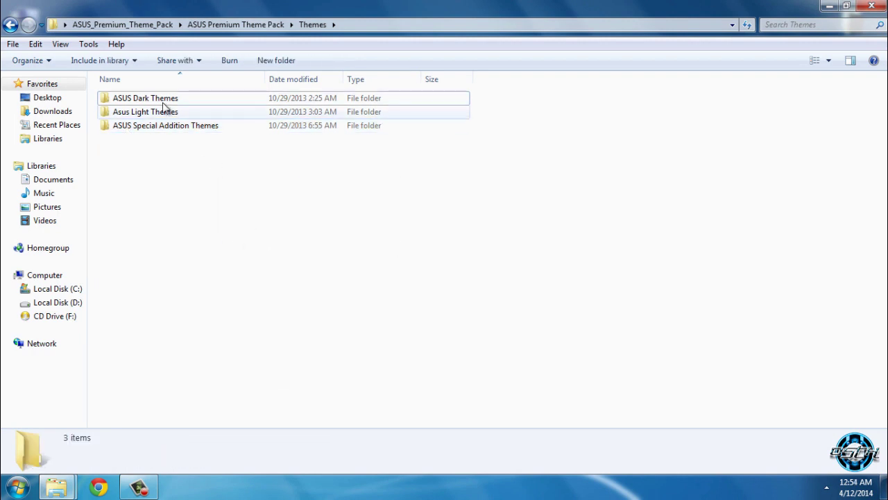
# - Run the ASUS Dark-Blue installer from ASUS Dark Themes, accepting and extracting it
pyautogui.doubleClick(191, 98)
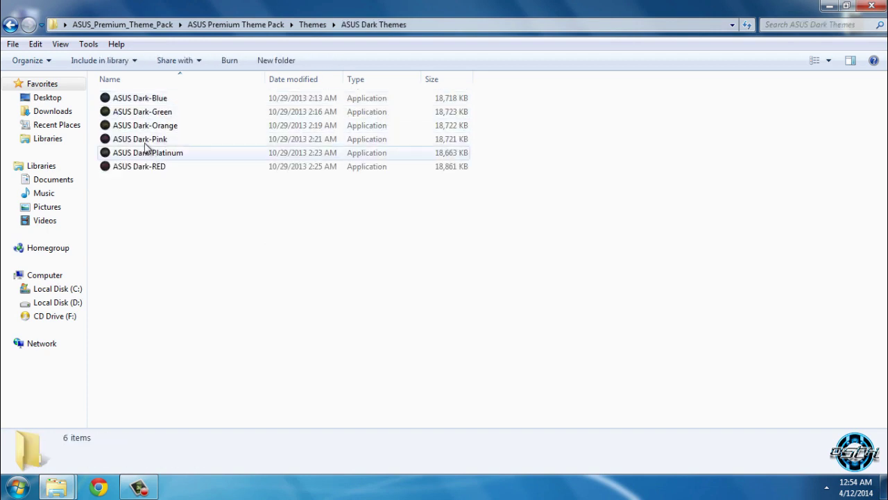
pyautogui.click(10, 25)
pyautogui.click(99, 61)
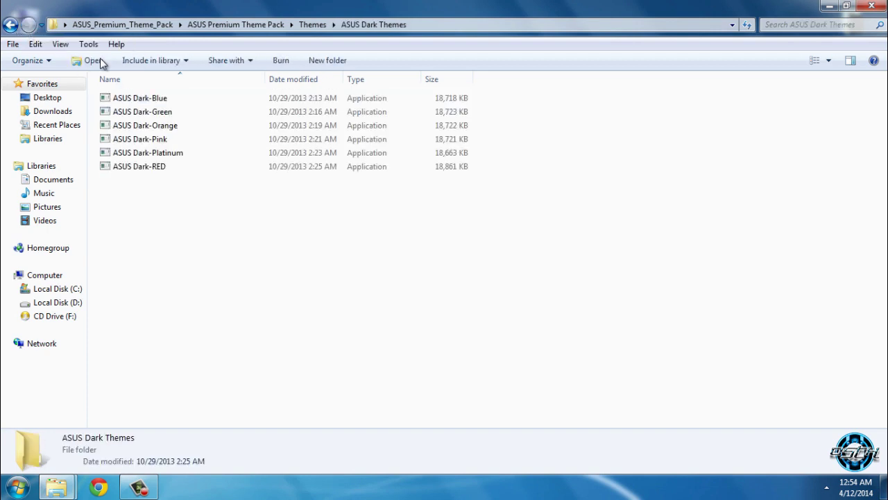
pyautogui.doubleClick(141, 97)
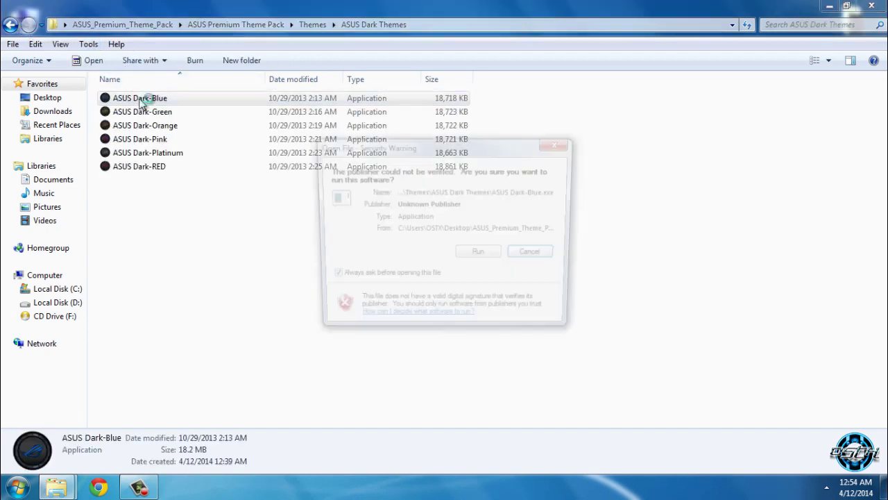
pyautogui.click(480, 255)
pyautogui.click(525, 355)
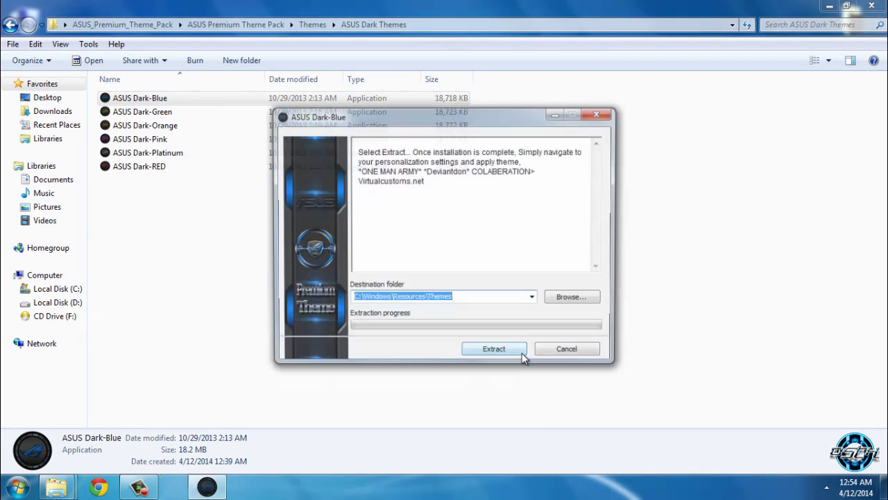
pyautogui.click(522, 353)
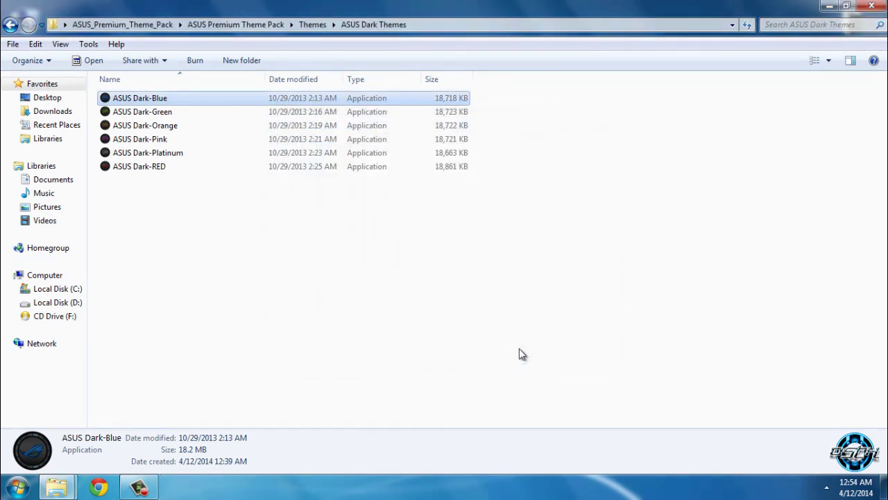
# - Run the ASUS Light-Green installer from Asus Light Themes, accepting and extracting it
pyautogui.click(11, 25)
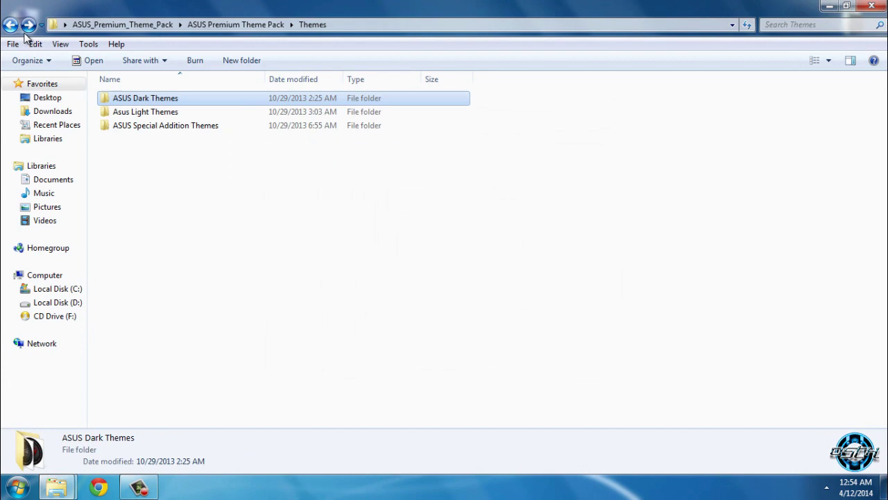
pyautogui.doubleClick(144, 112)
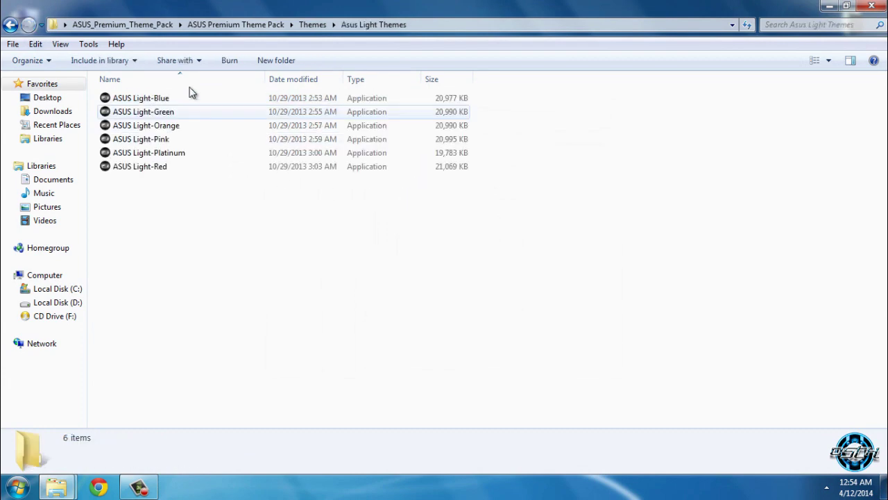
pyautogui.doubleClick(165, 113)
pyautogui.click(479, 256)
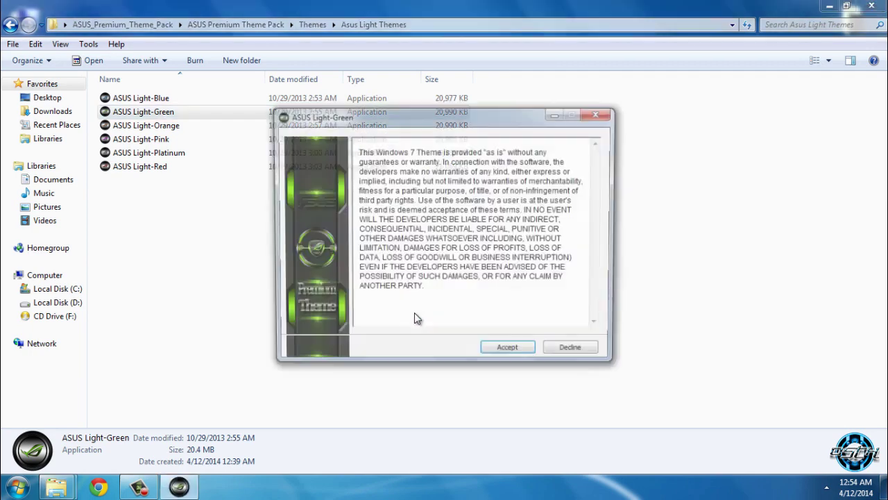
pyautogui.click(509, 351)
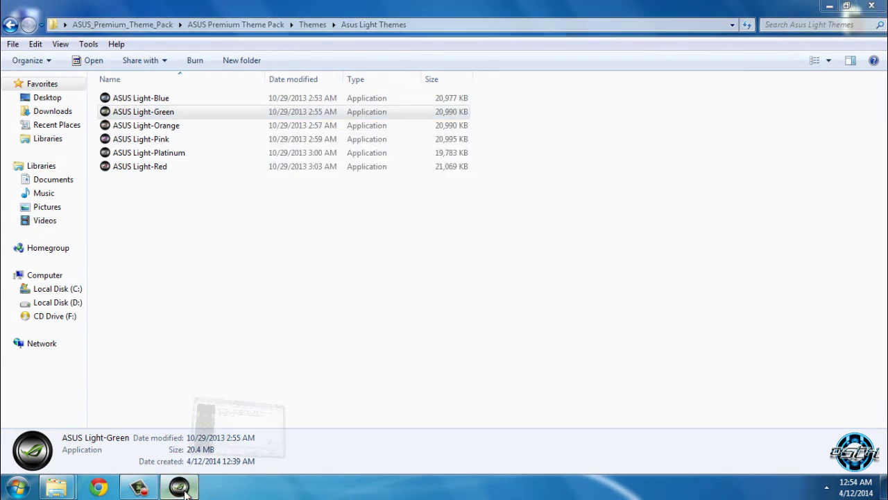
pyautogui.click(487, 351)
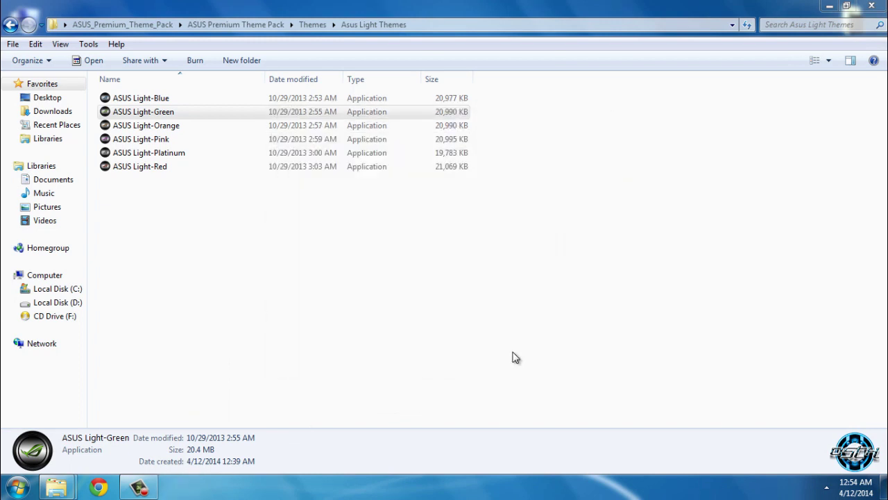
# - Run and extract the ASUS Special-Red installer from Special Addition Themes, then close Explorer
pyautogui.click(9, 24)
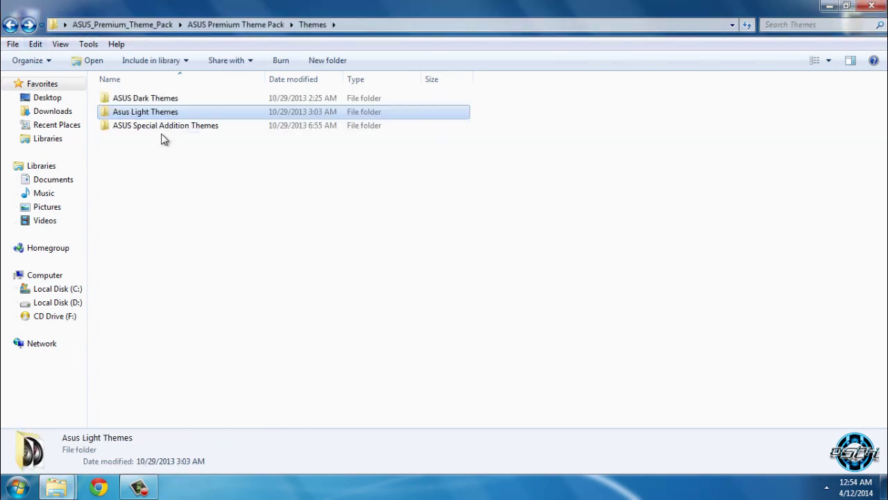
pyautogui.moveTo(136, 129)
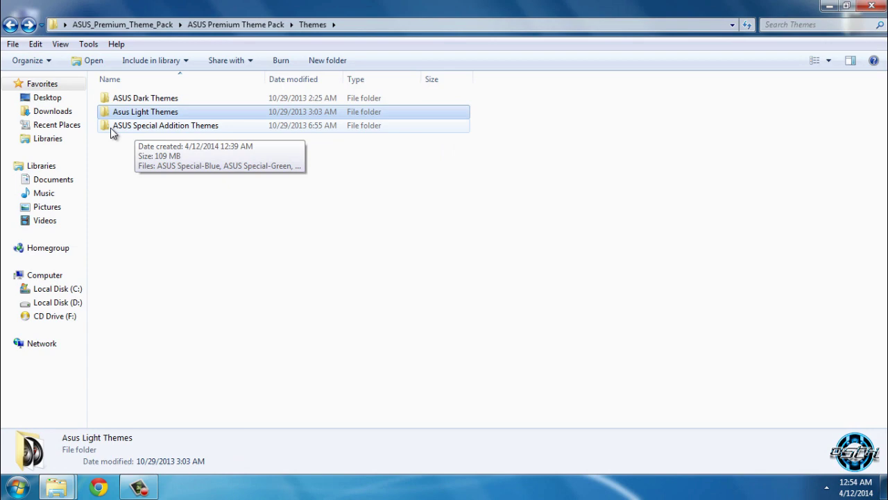
pyautogui.doubleClick(205, 127)
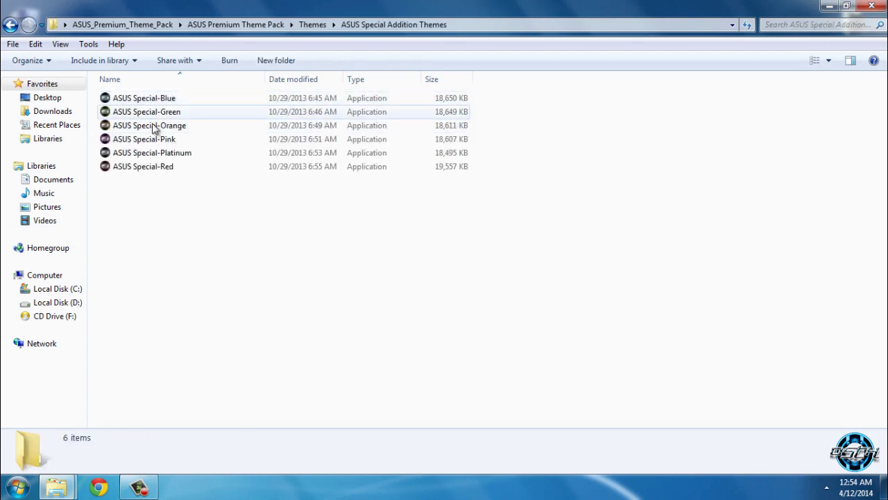
pyautogui.doubleClick(153, 167)
pyautogui.click(479, 255)
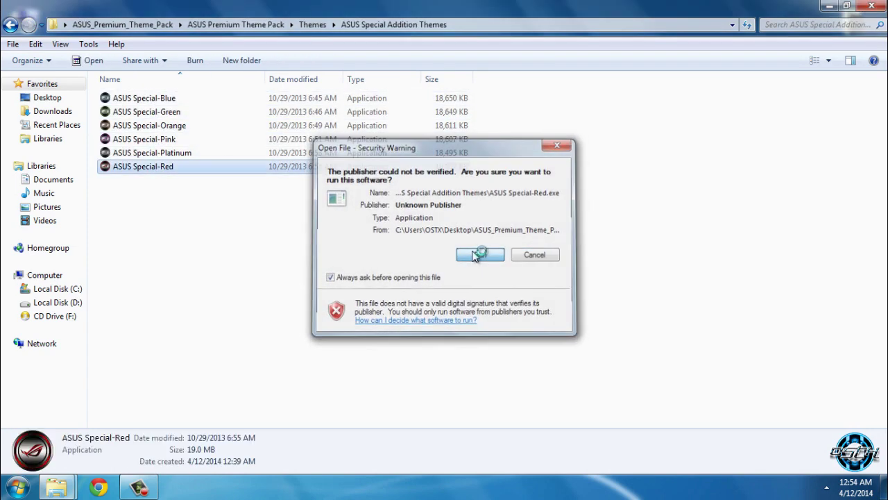
pyautogui.click(524, 354)
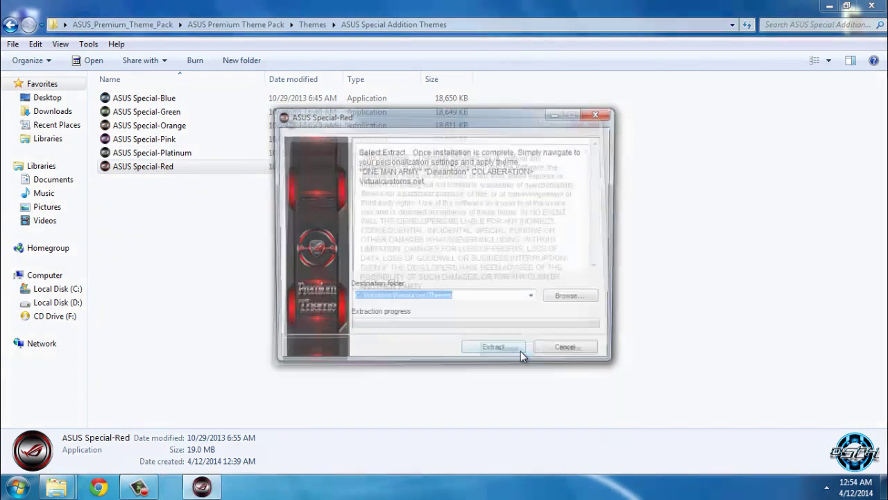
pyautogui.click(507, 352)
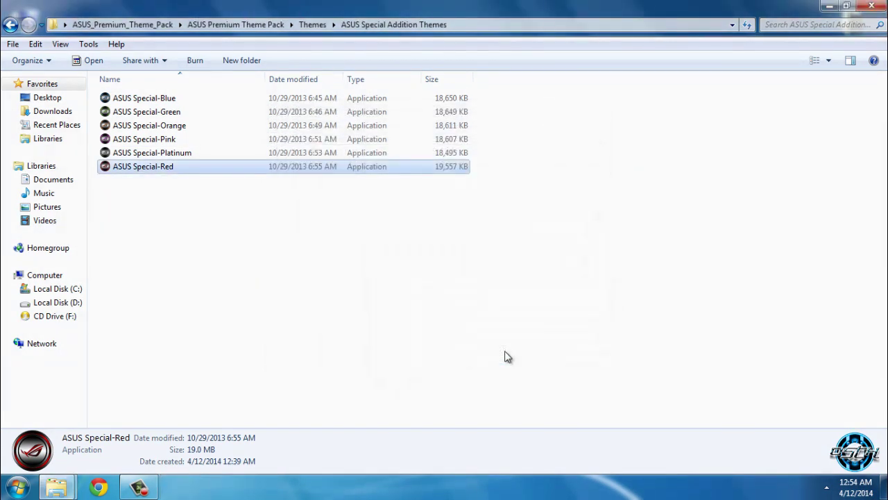
pyautogui.click(506, 356)
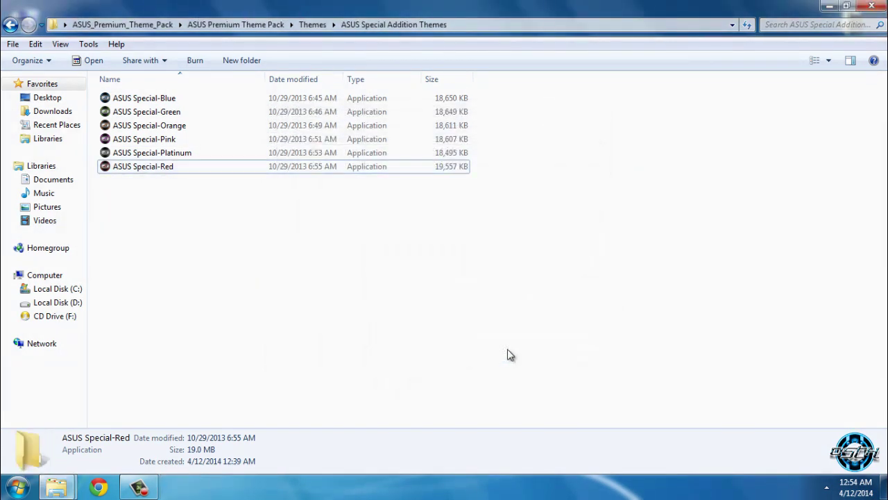
pyautogui.click(870, 7)
# - Apply the ASUS Dark-Blue theme from Personalization's Installed Themes
pyautogui.rightClick(361, 126)
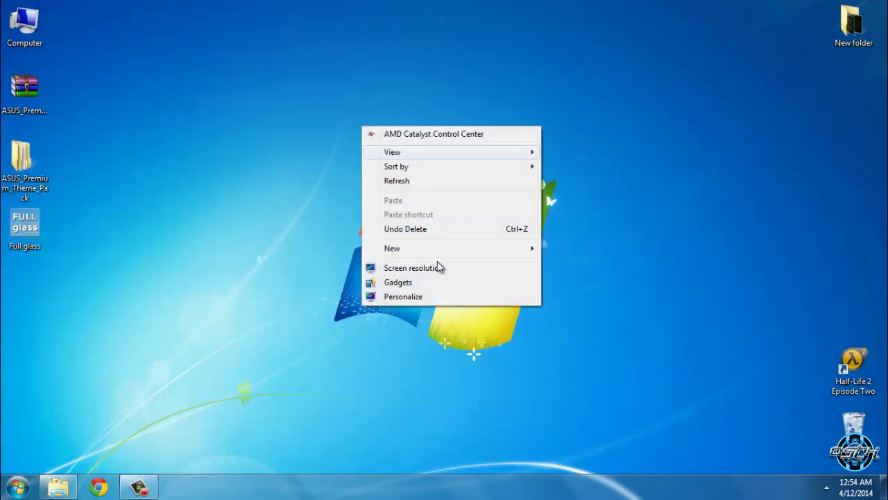
pyautogui.click(416, 297)
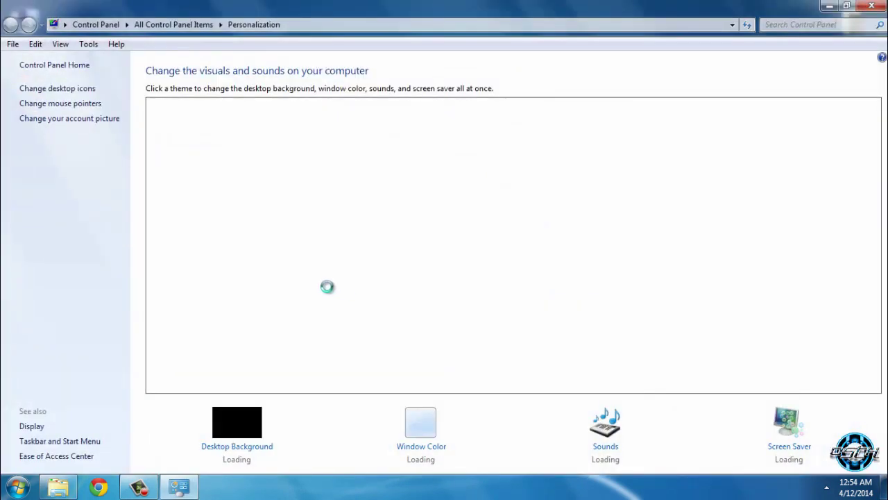
pyautogui.scroll(-2, 557, 331)
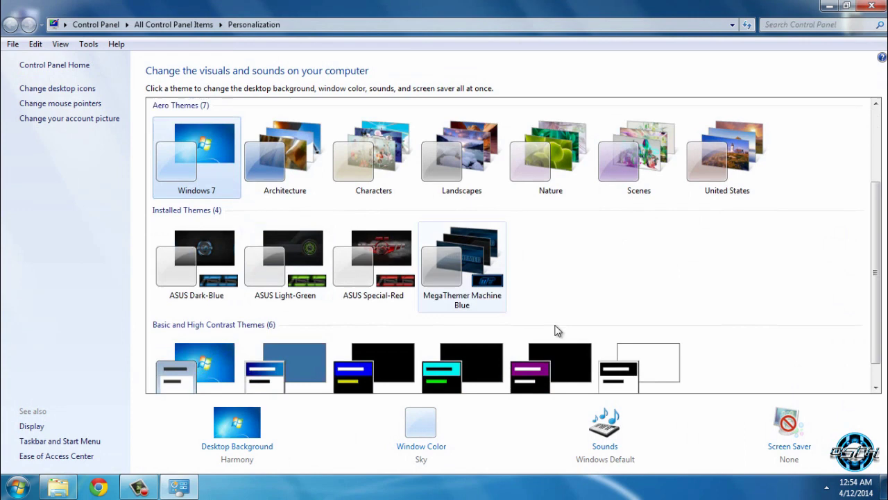
pyautogui.click(214, 255)
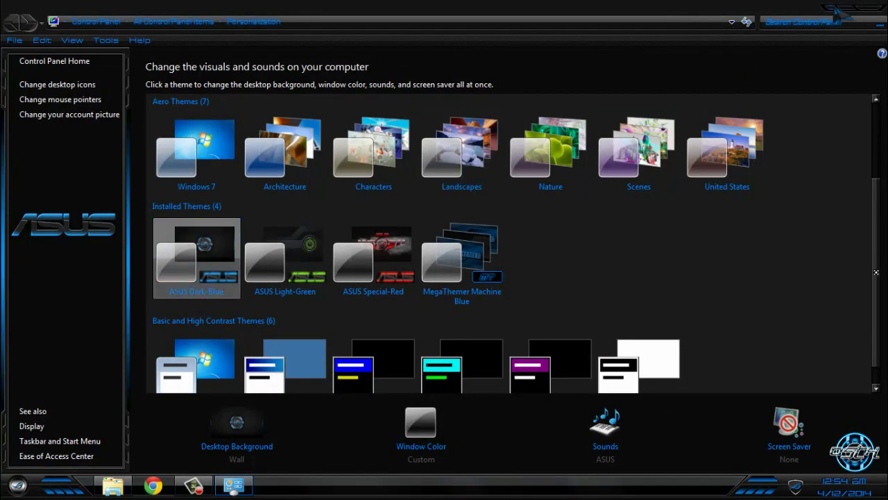
# - Check the Desktop Background settings, close them, and refresh the desktop
pyautogui.click(267, 446)
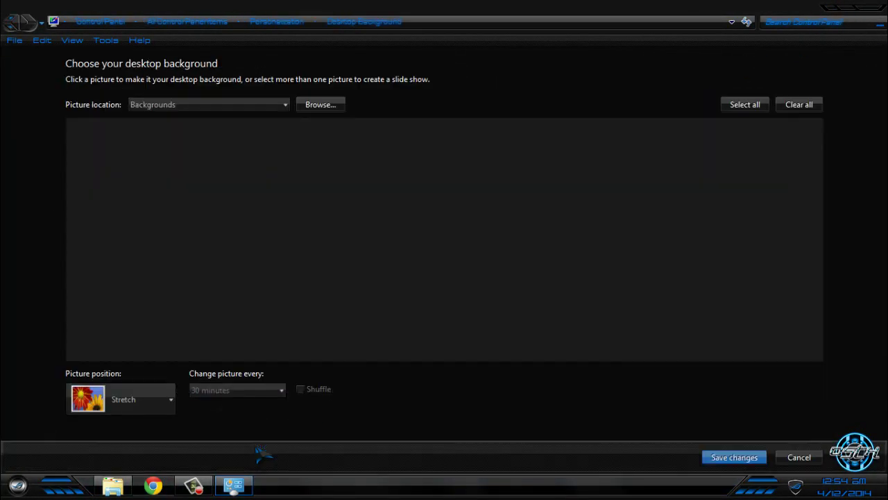
pyautogui.click(879, 12)
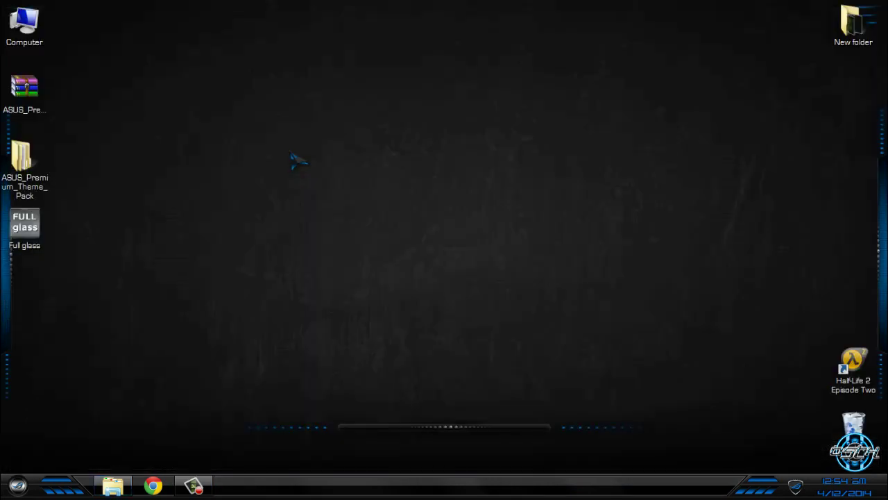
pyautogui.rightClick(292, 153)
pyautogui.click(345, 202)
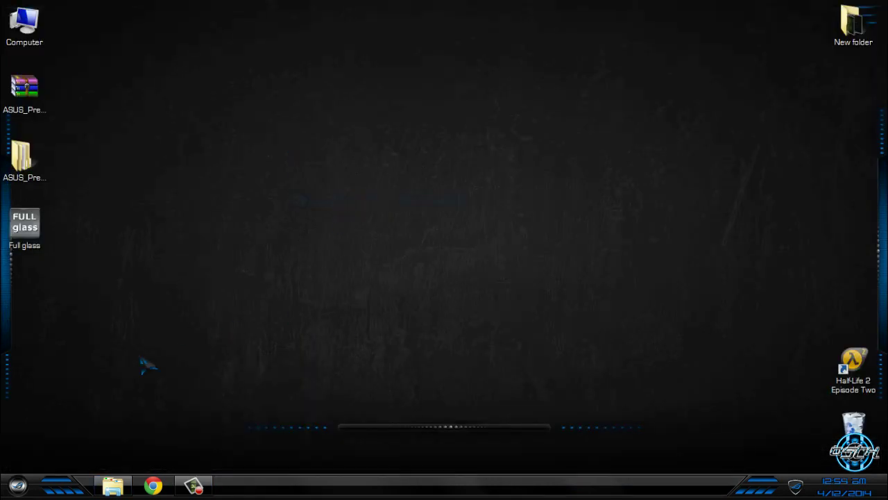
pyautogui.click(17, 485)
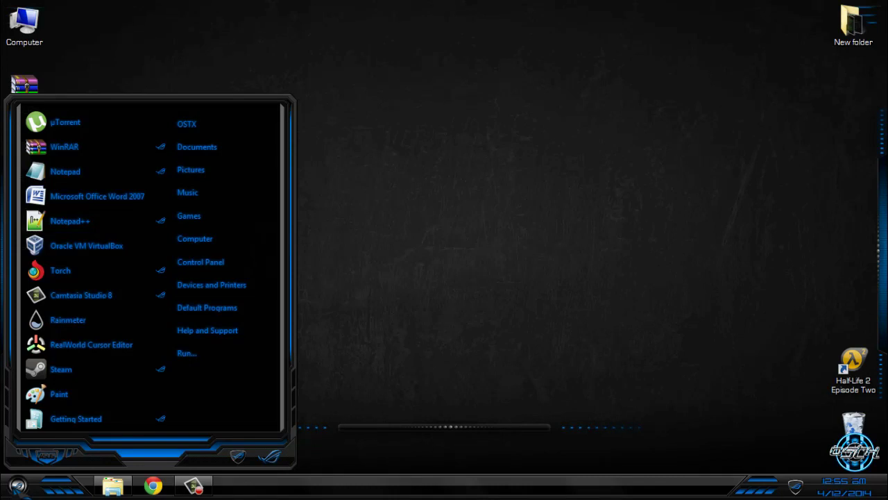
# - View All Programs in the Start menu, then open Computer from it
pyautogui.click(59, 458)
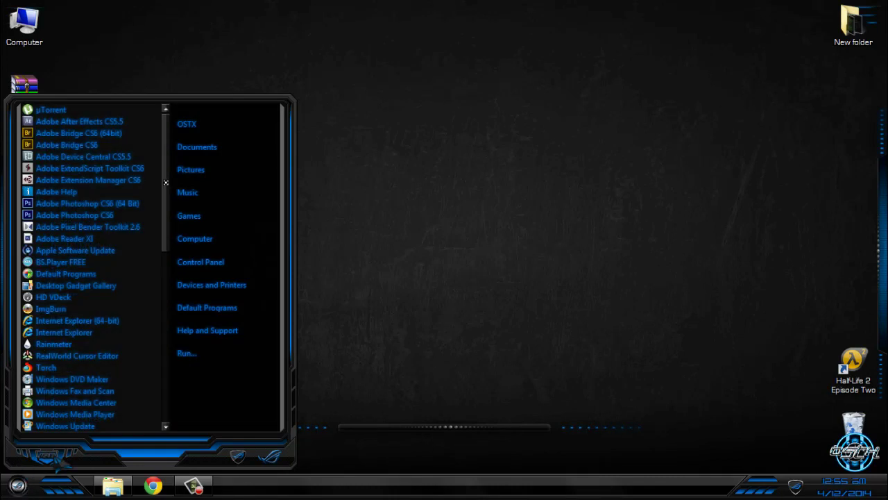
pyautogui.click(18, 486)
pyautogui.click(18, 486)
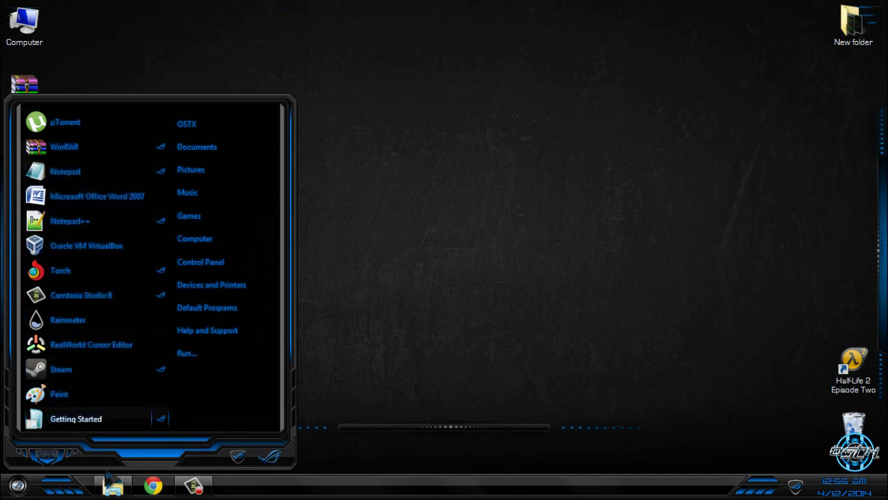
pyautogui.click(229, 241)
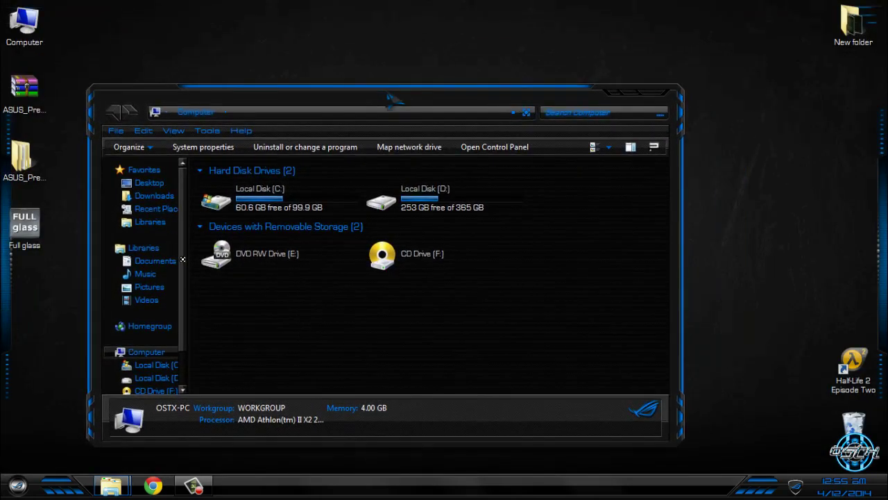
# - Close the Computer window, show the hidden notification icons, and refresh the desktop
pyautogui.click(631, 92)
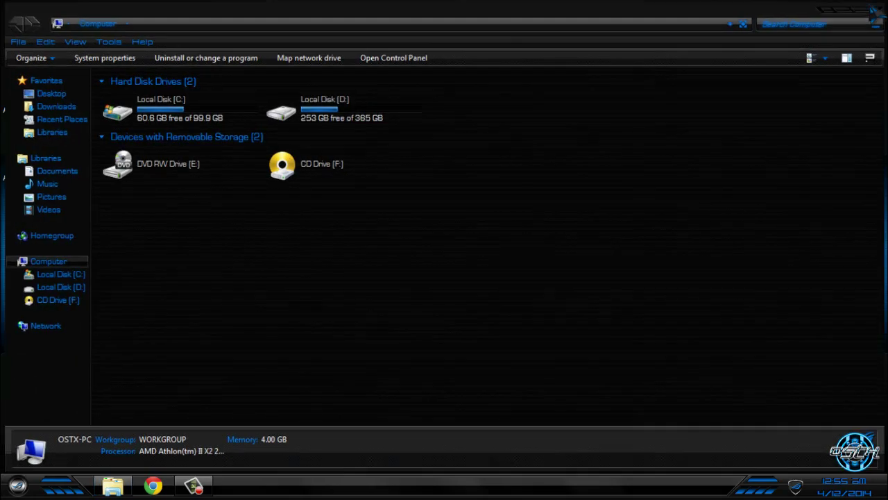
pyautogui.click(876, 14)
pyautogui.click(28, 236)
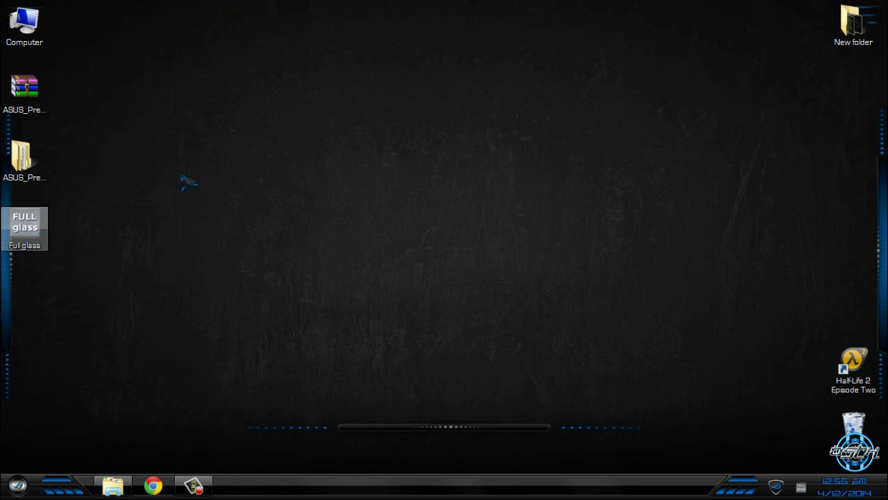
pyautogui.click(775, 486)
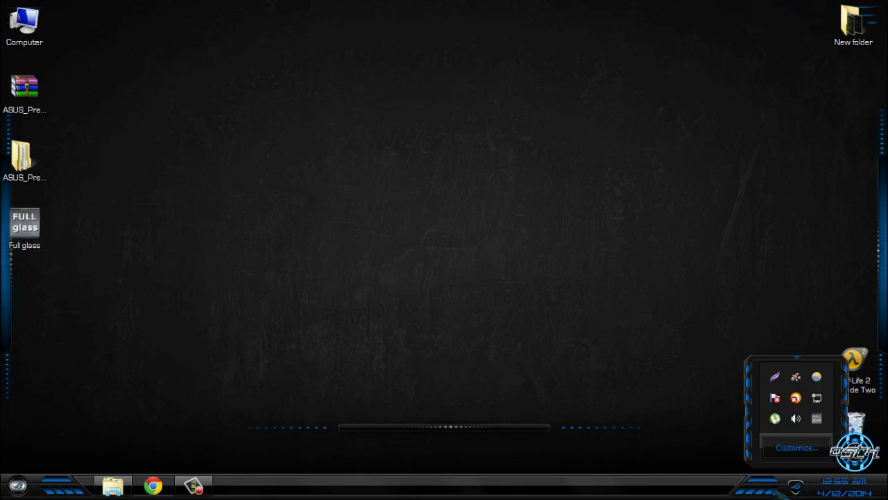
pyautogui.rightClick(175, 125)
pyautogui.click(274, 172)
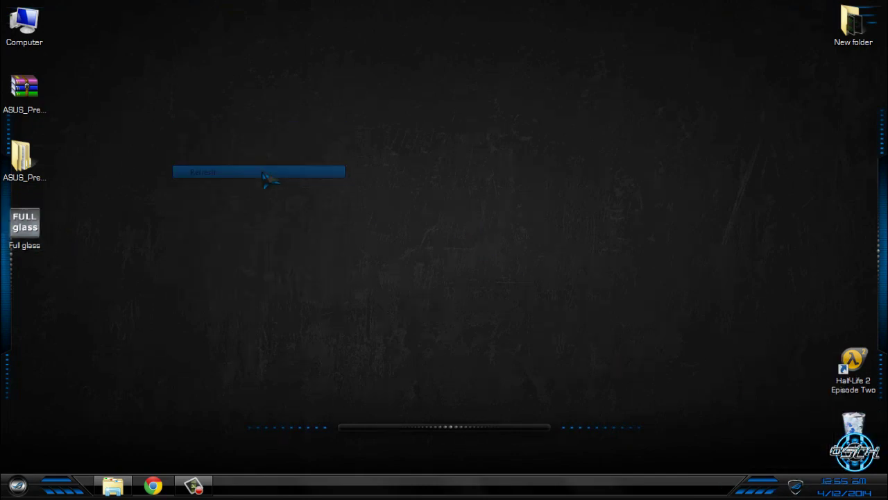
# - Reopen Computer from the desktop icon, reposition and resize it, then close it
pyautogui.press('c')
pyautogui.press('Return')
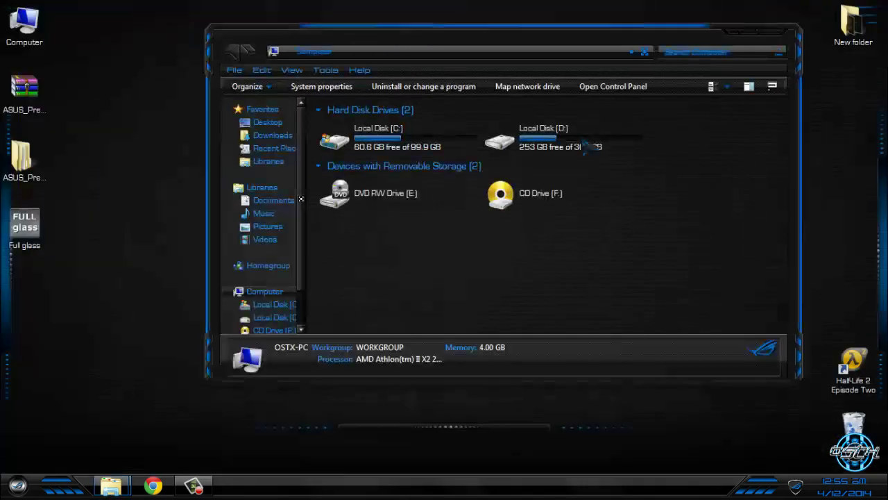
pyautogui.moveTo(495, 45); pyautogui.dragTo(466, 64)
pyautogui.scroll(-1, 256, 295)
pyautogui.scroll(-1, 255, 295)
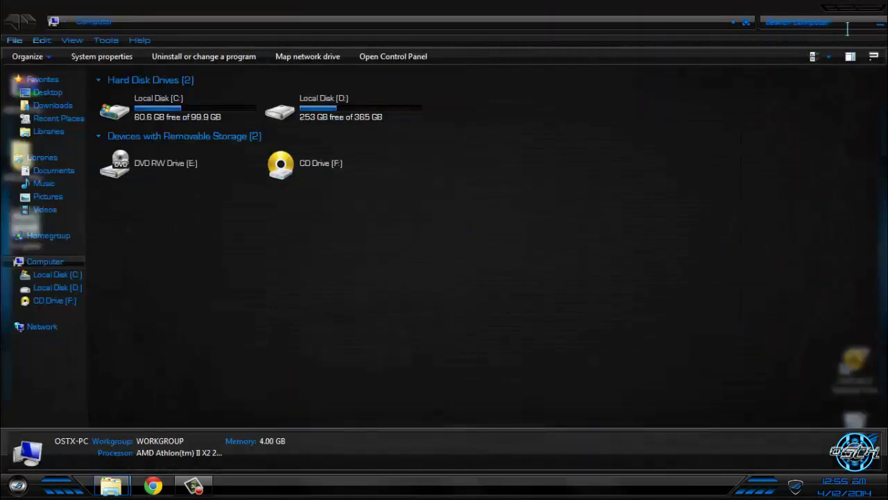
pyautogui.click(707, 55)
pyautogui.moveTo(577, 74); pyautogui.dragTo(428, 85)
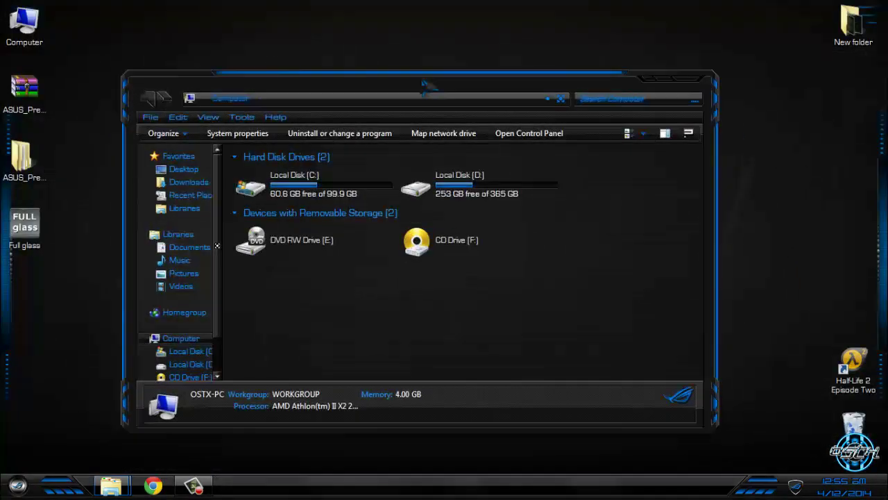
pyautogui.click(696, 86)
# - Refresh the desktop and open Personalization
pyautogui.rightClick(313, 128)
pyautogui.click(347, 172)
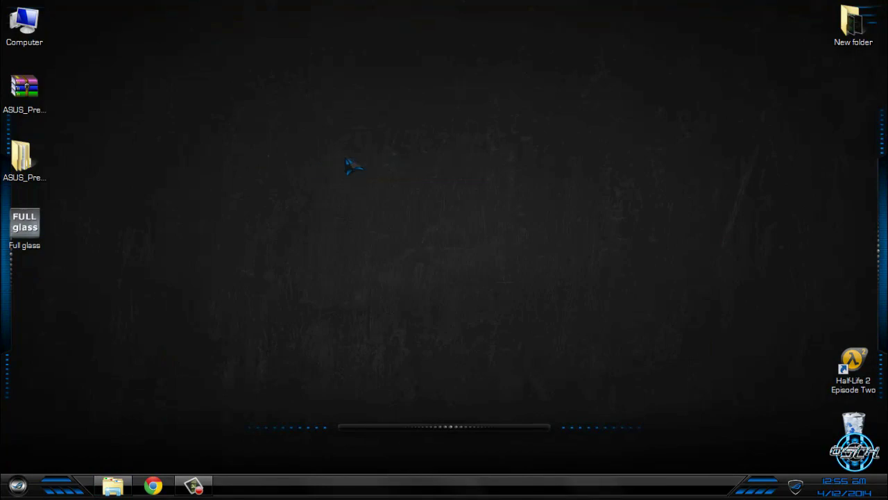
pyautogui.rightClick(345, 159)
pyautogui.click(438, 324)
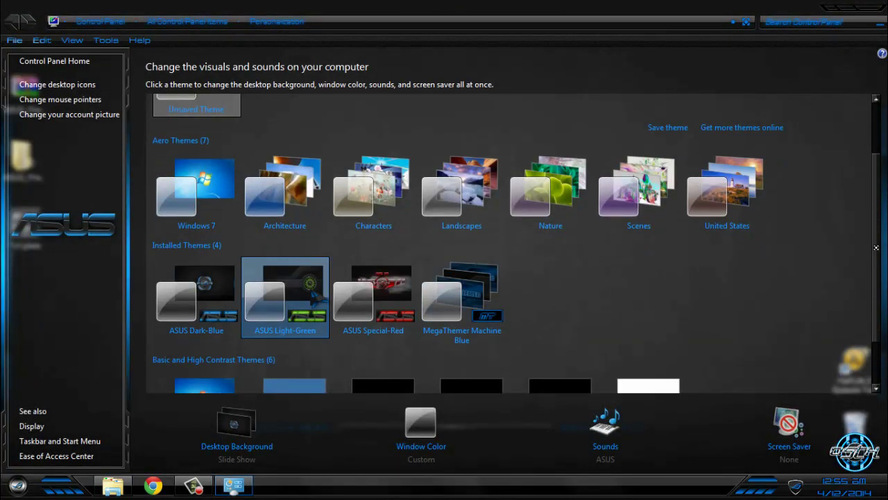
# - Apply the ASUS Light-Green theme and close Personalization
pyautogui.click(311, 292)
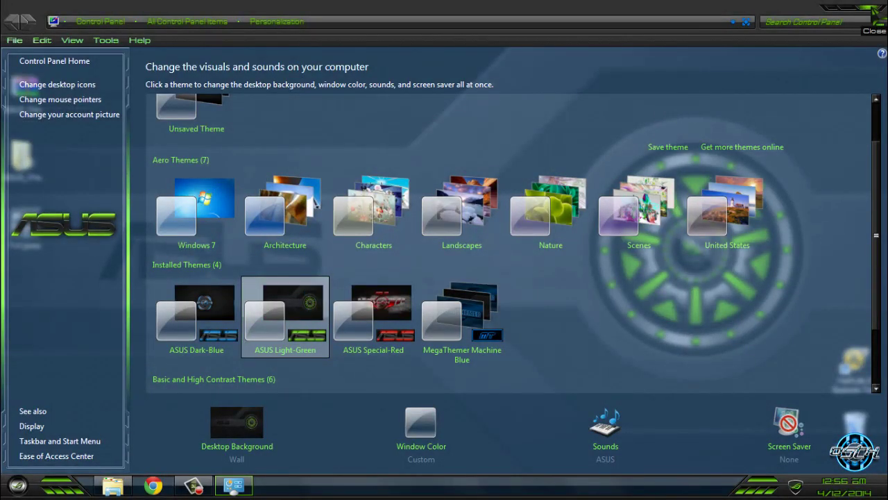
pyautogui.hotkey('alt', 'F4')
pyautogui.rightClick(249, 141)
# - Refresh the desktop, open Computer from Start, reposition it and maximize it
pyautogui.click(308, 188)
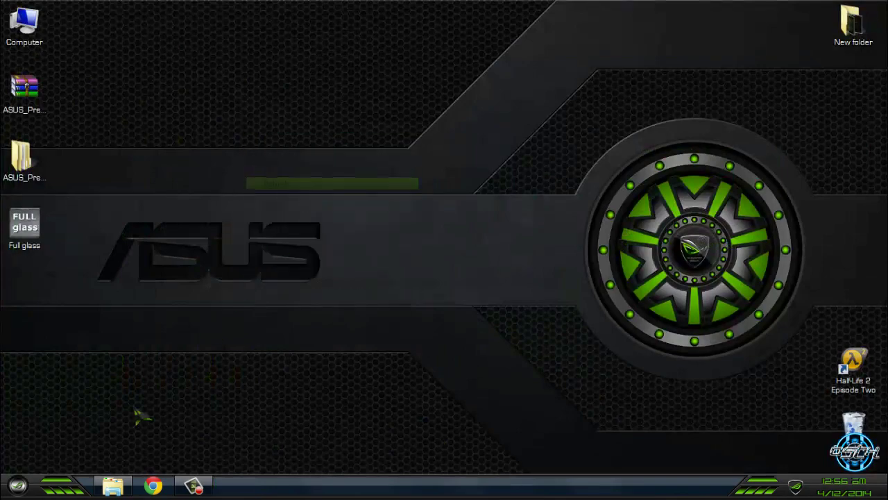
pyautogui.click(18, 484)
pyautogui.click(233, 243)
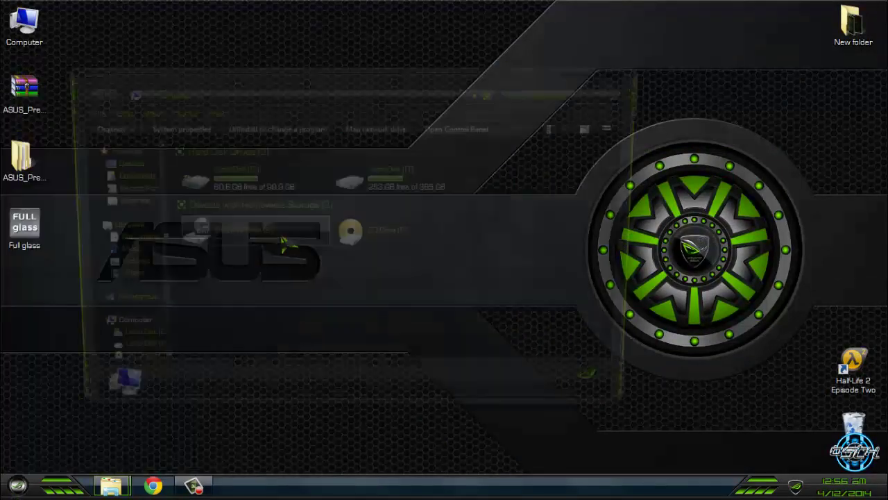
pyautogui.moveTo(254, 97); pyautogui.dragTo(340, 73)
pyautogui.moveTo(587, 64); pyautogui.dragTo(582, 66)
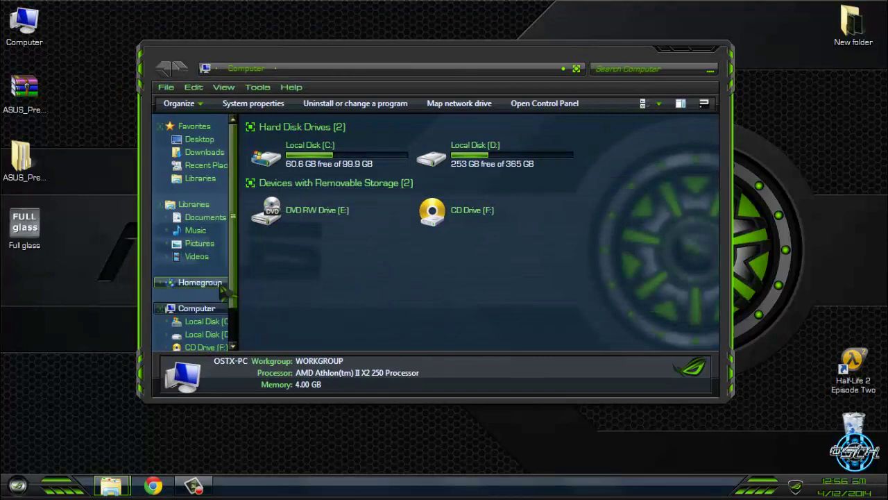
pyautogui.scroll(-1, 238, 297)
pyautogui.scroll(1, 236, 257)
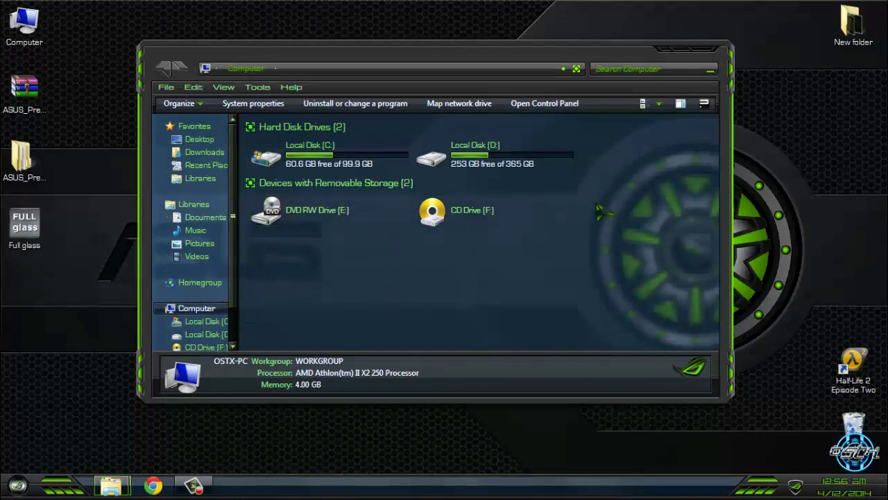
pyautogui.moveTo(363, 65); pyautogui.dragTo(422, 70)
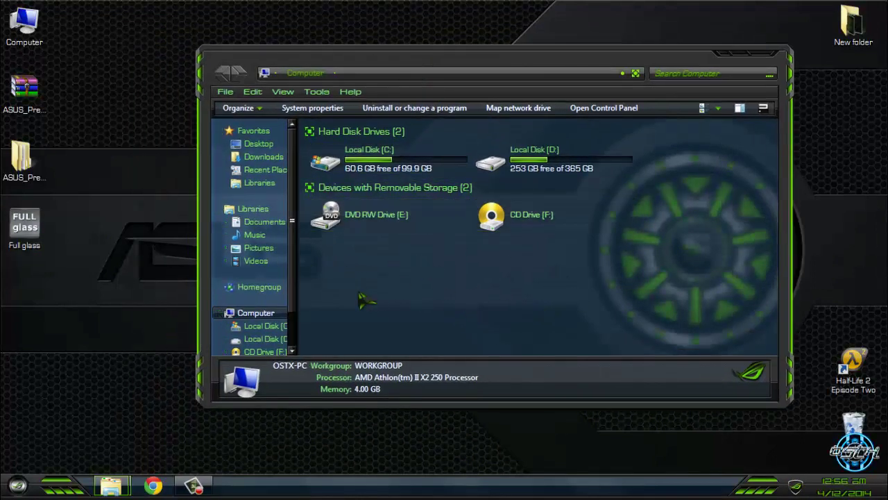
pyautogui.click(745, 58)
# - Close Computer and reopen Personalization from the desktop menu
pyautogui.rightClick(613, 159)
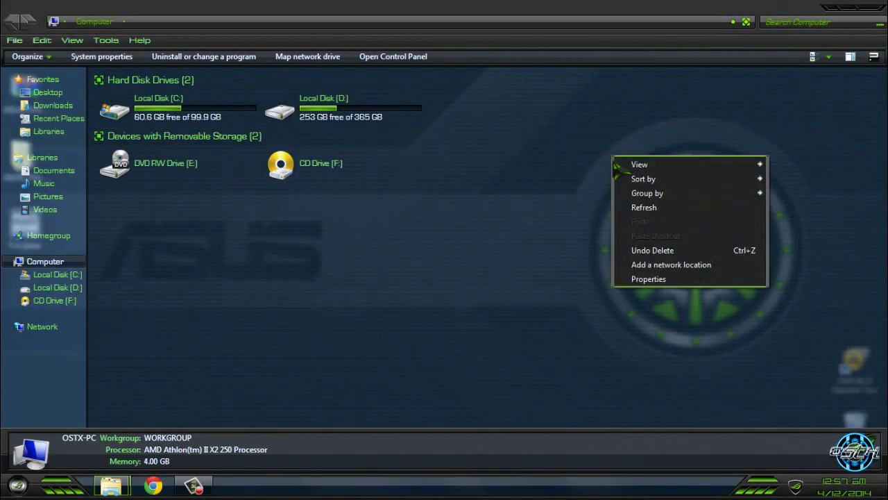
pyautogui.click(652, 208)
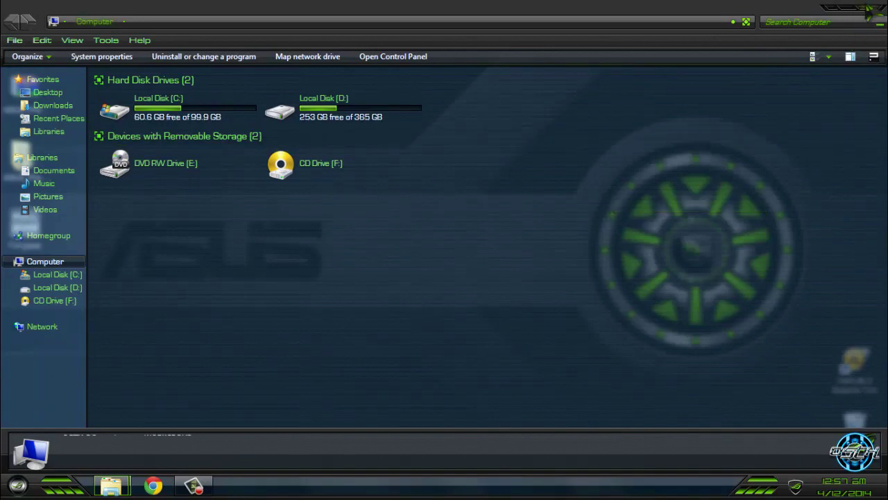
pyautogui.click(873, 7)
pyautogui.rightClick(401, 109)
pyautogui.rightClick(437, 156)
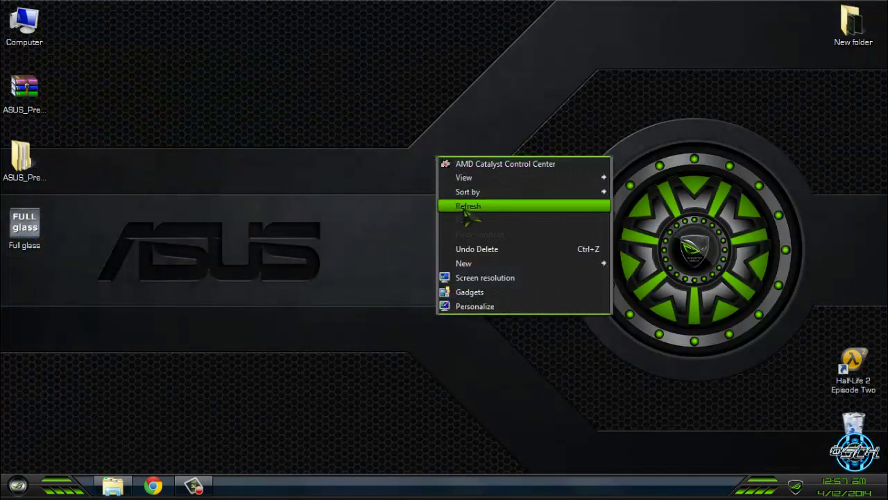
pyautogui.rightClick(471, 211)
pyautogui.click(522, 361)
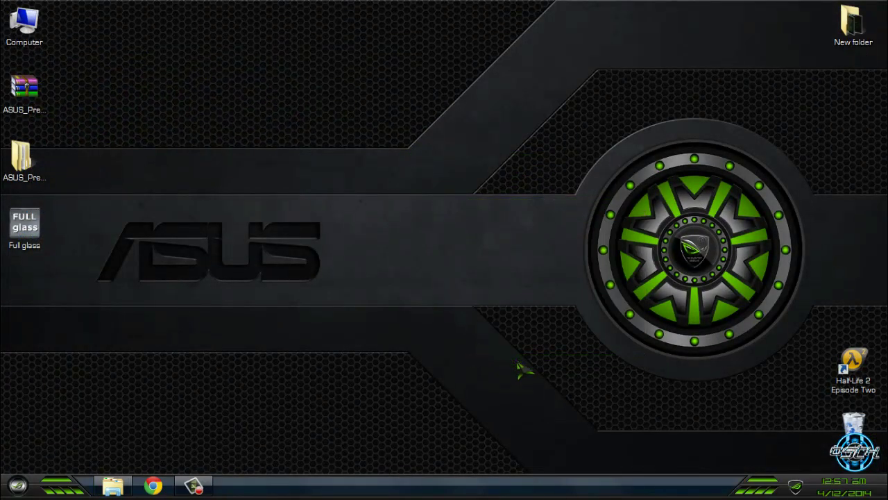
pyautogui.scroll(-3, 450, 332)
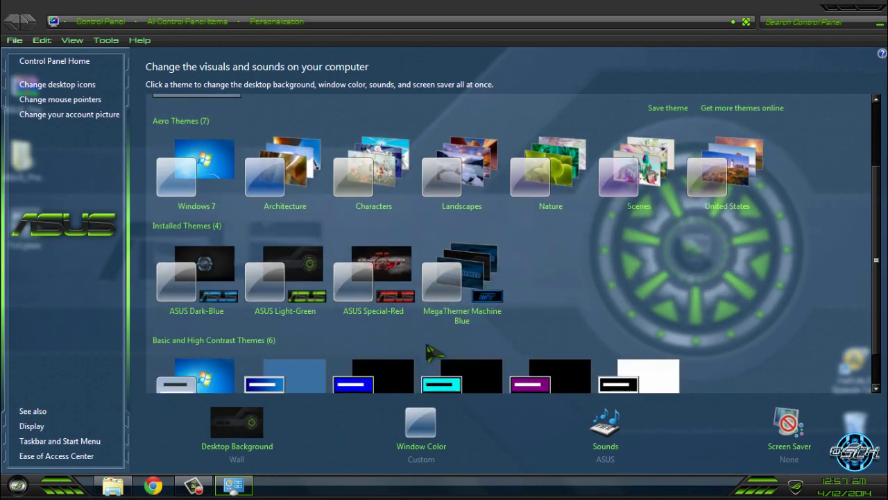
# - Apply the ASUS Special-Red theme from Installed Themes, leaving the red ASUS wallpaper
pyautogui.click(392, 305)
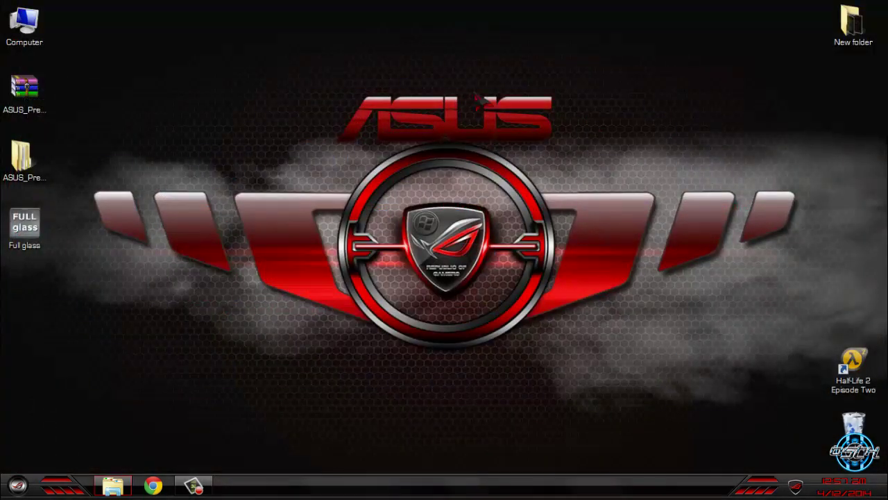
pyautogui.rightClick(300, 110)
pyautogui.click(218, 107)
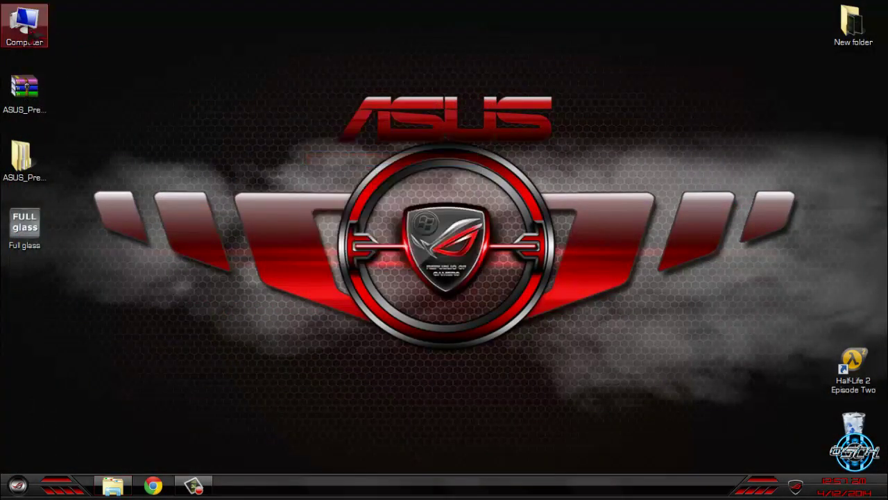
pyautogui.doubleClick(24, 24)
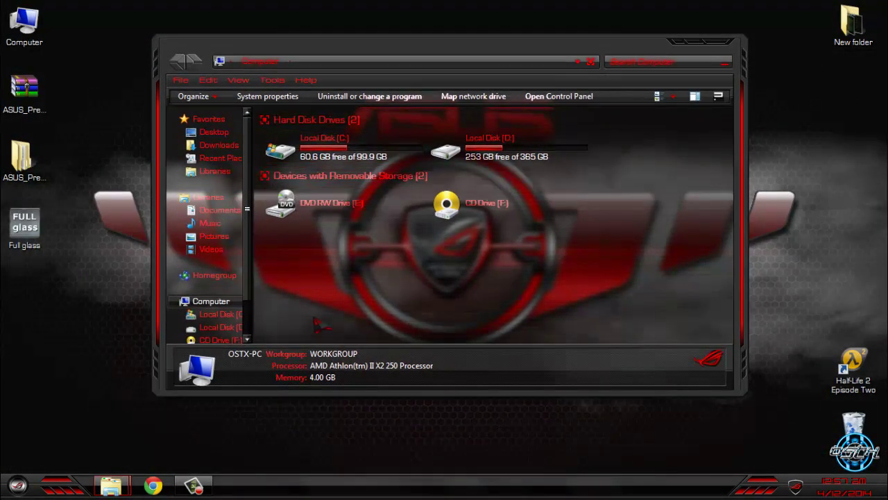
pyautogui.moveTo(251, 275); pyautogui.dragTo(250, 274)
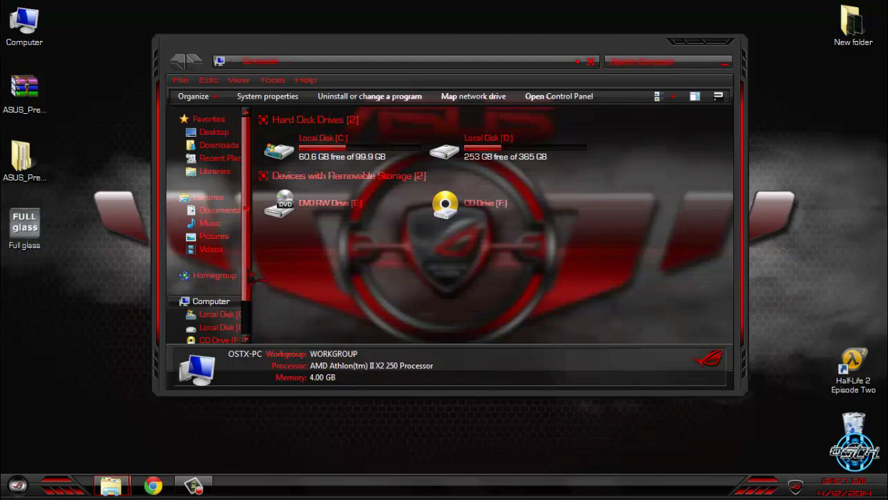
pyautogui.doubleClick(279, 149)
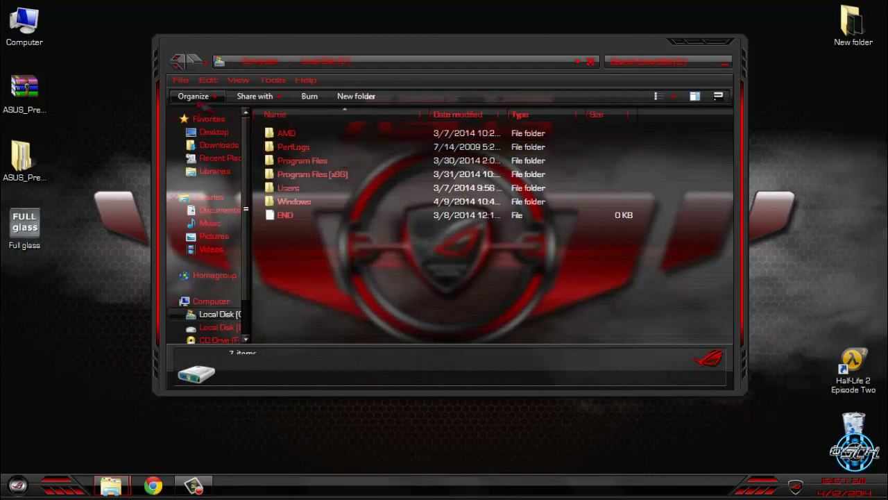
pyautogui.click(179, 63)
pyautogui.moveTo(650, 29); pyautogui.dragTo(636, 72)
pyautogui.click(686, 90)
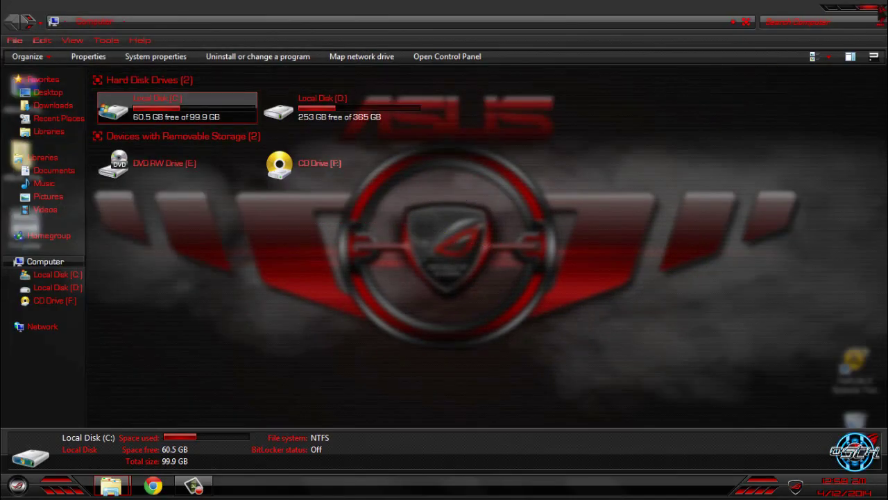
pyautogui.hotkey('alt', 'F4')
pyautogui.press('super')
pyautogui.press('Escape')
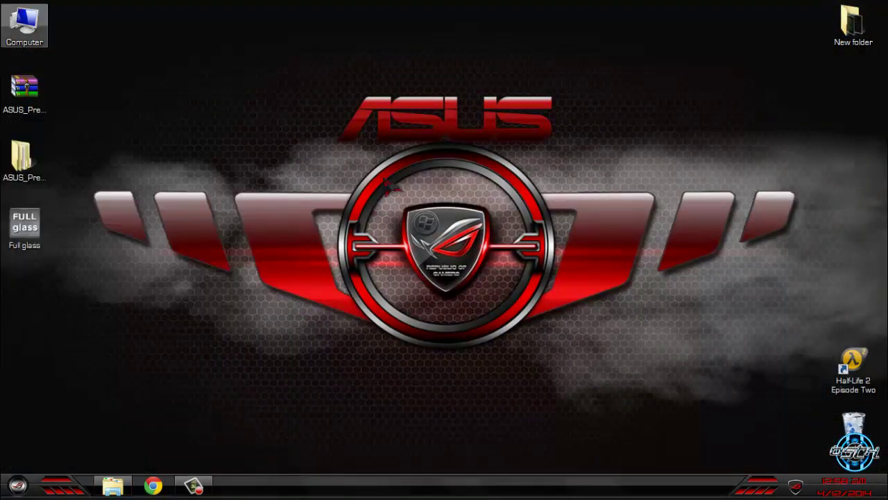
pyautogui.rightClick(386, 182)
pyautogui.click(444, 226)
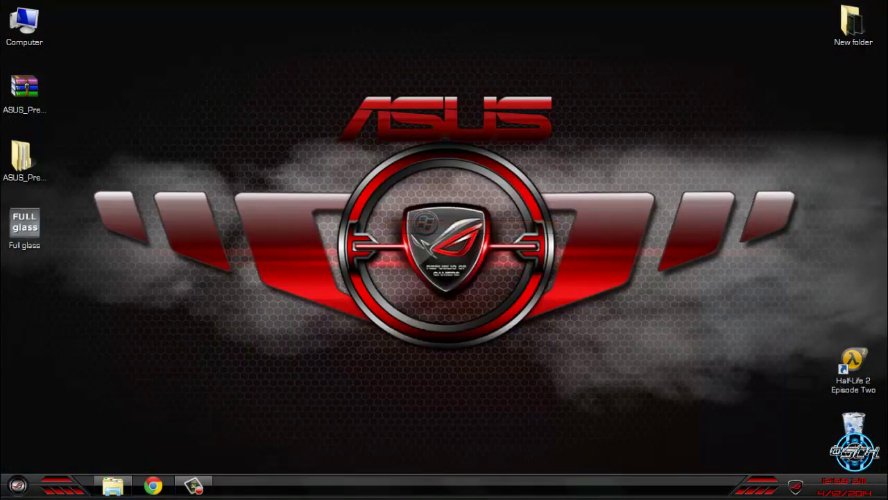
pyautogui.press('super')
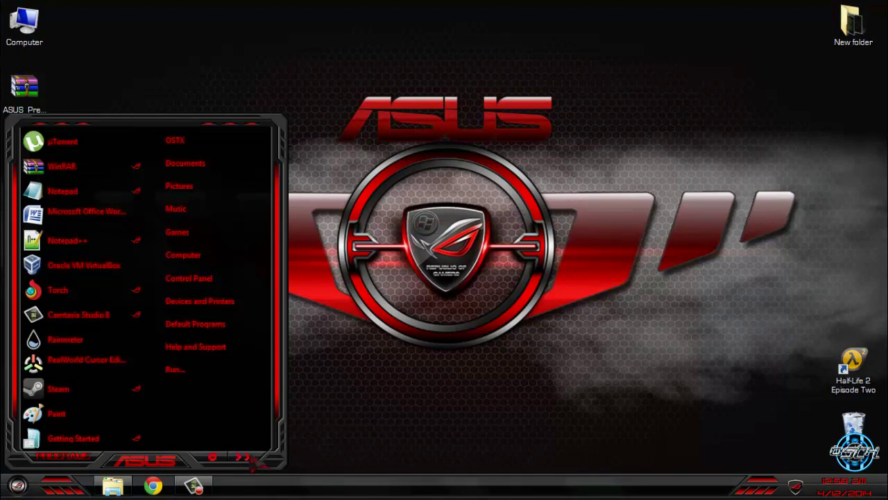
pyautogui.click(244, 457)
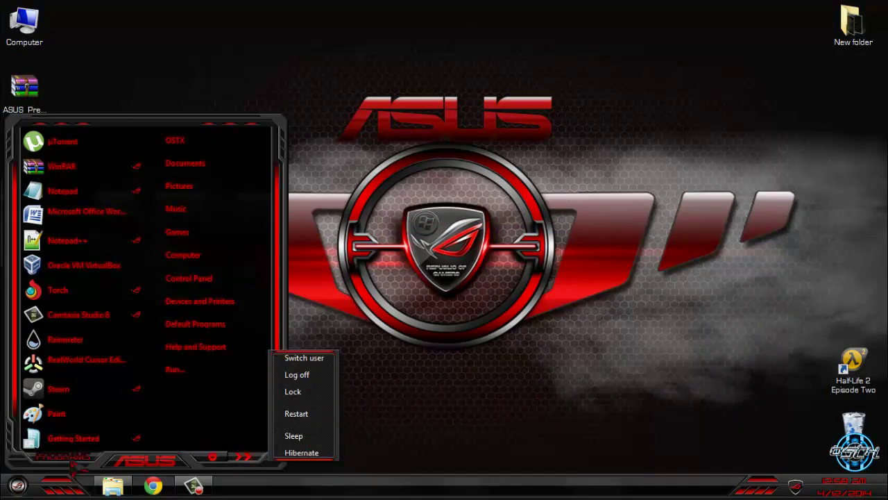
pyautogui.click(61, 457)
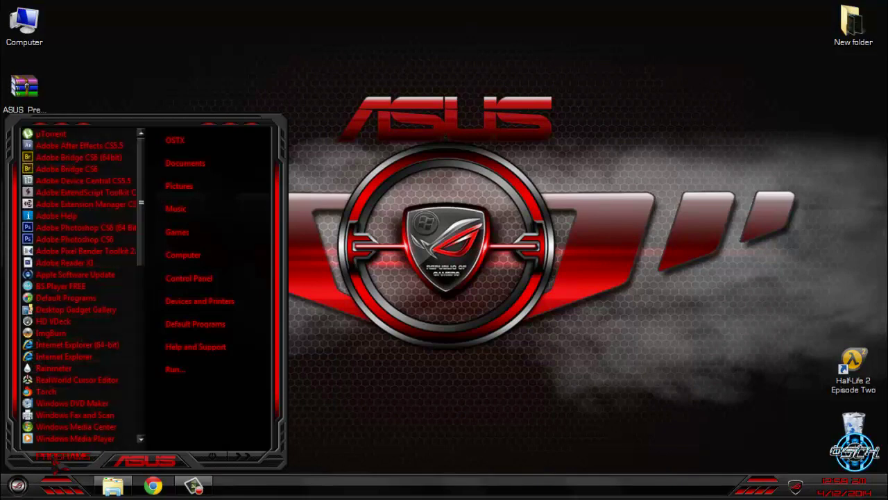
pyautogui.press('super')
pyautogui.rightClick(242, 188)
pyautogui.click(273, 237)
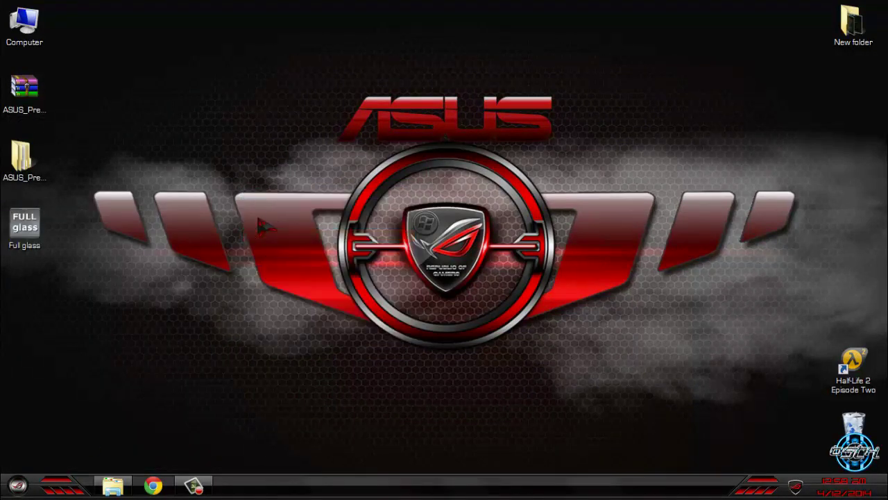
# - Browse the ASUS theme pack's Rocket Docks > ASUS Dark Docks folders to find the Asus-Dark-Red-V2 skin in v2
pyautogui.doubleClick(21, 158)
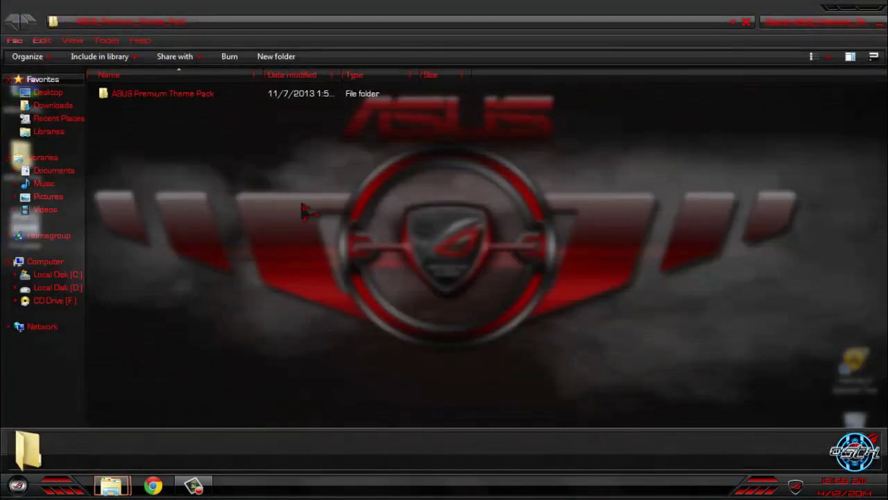
pyautogui.doubleClick(168, 101)
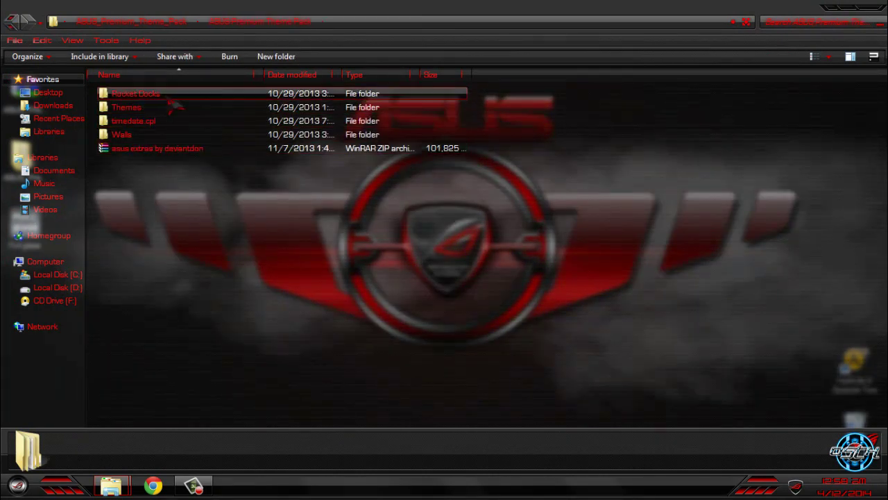
pyautogui.doubleClick(168, 97)
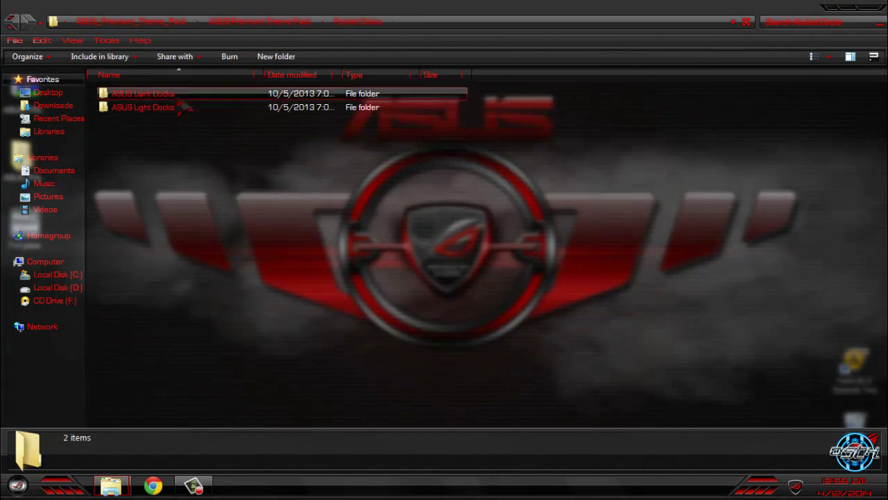
pyautogui.doubleClick(177, 95)
pyautogui.doubleClick(176, 105)
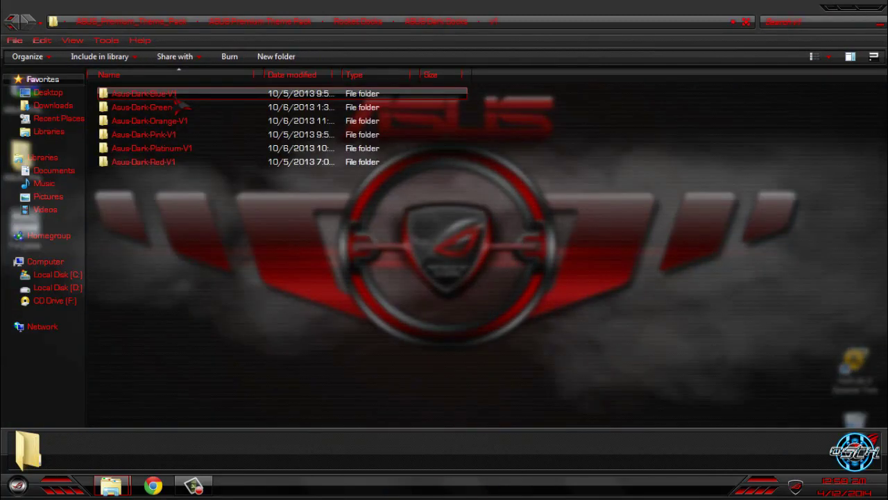
pyautogui.doubleClick(165, 162)
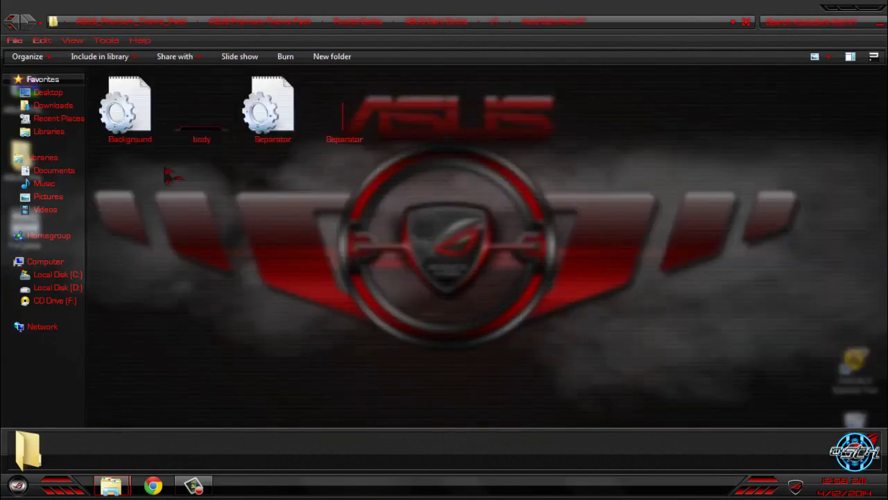
pyautogui.doubleClick(10, 22)
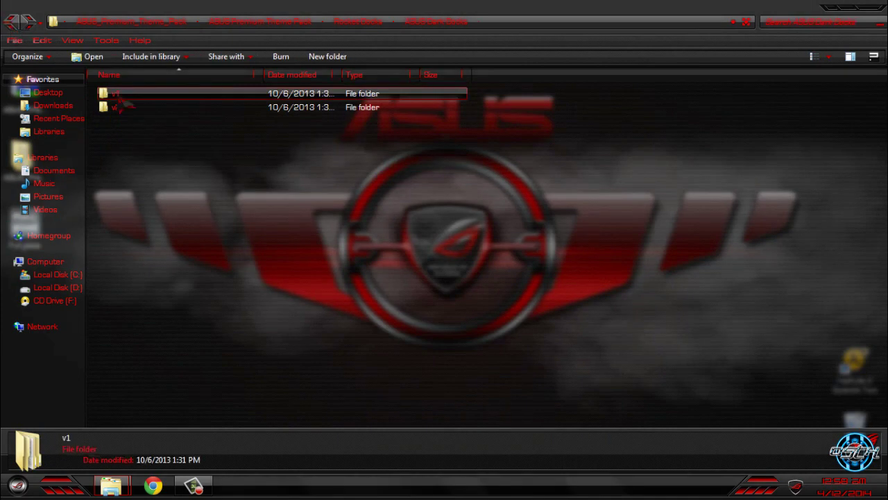
pyautogui.doubleClick(129, 107)
pyautogui.doubleClick(174, 161)
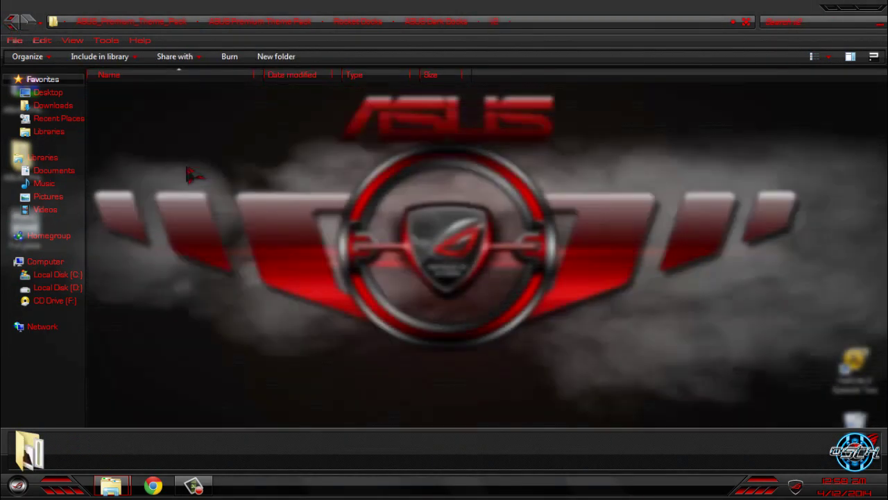
pyautogui.press('BackSpace')
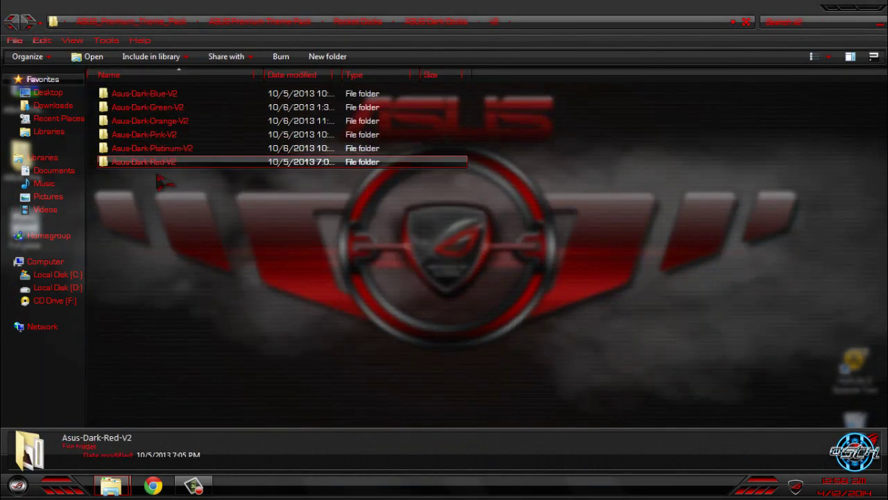
# - Copy the Asus-Dark-Red-V2 skin folder and go to RocketDock's Skins folder
pyautogui.rightClick(158, 166)
pyautogui.click(208, 404)
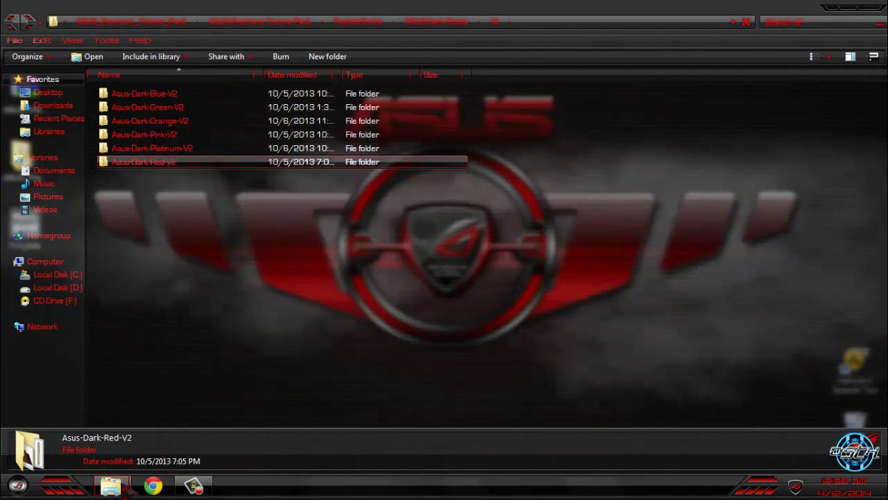
pyautogui.moveTo(122, 490)
pyautogui.click(101, 444)
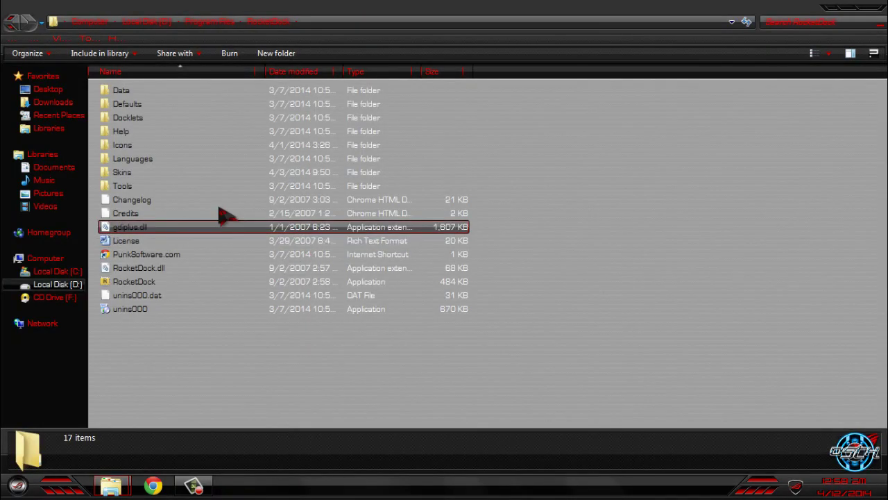
pyautogui.doubleClick(156, 173)
# - Paste Asus-Dark-Red-V2 into Skins, merging folders but keeping the existing Background.ini, then close the window
pyautogui.rightClick(614, 187)
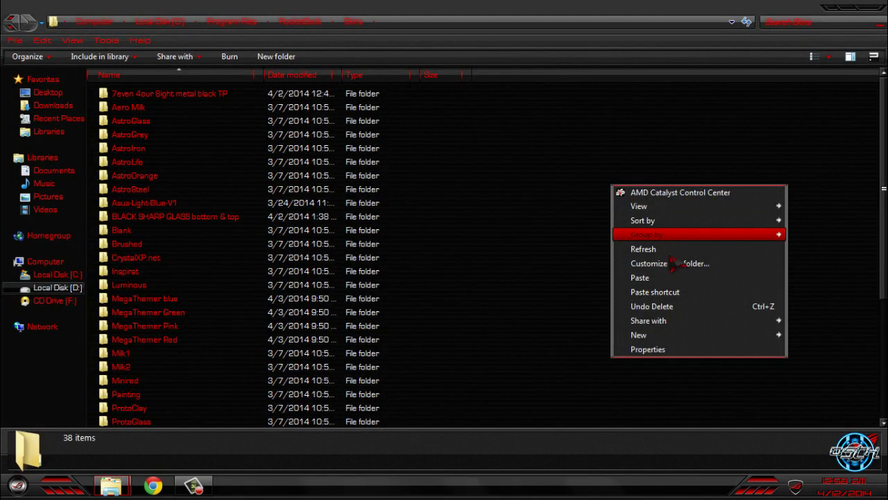
pyautogui.click(665, 278)
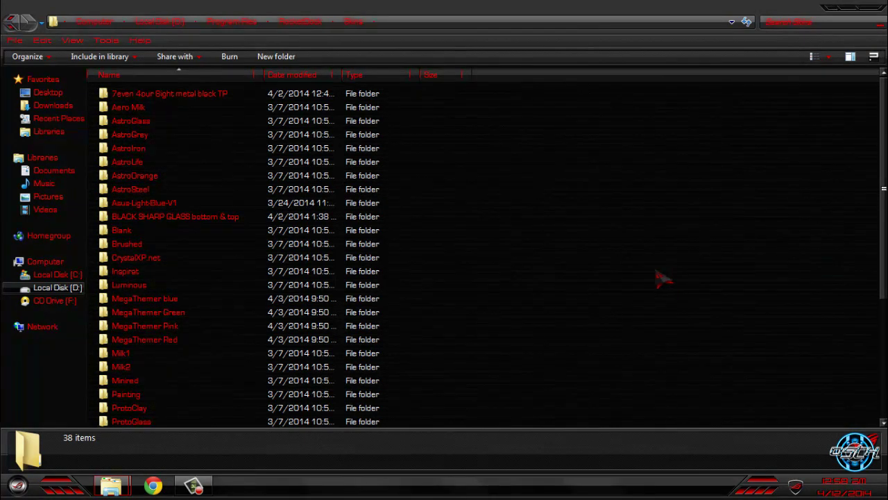
pyautogui.scroll(-5, 664, 278)
pyautogui.scroll(5, 665, 277)
pyautogui.rightClick(614, 256)
pyautogui.click(664, 347)
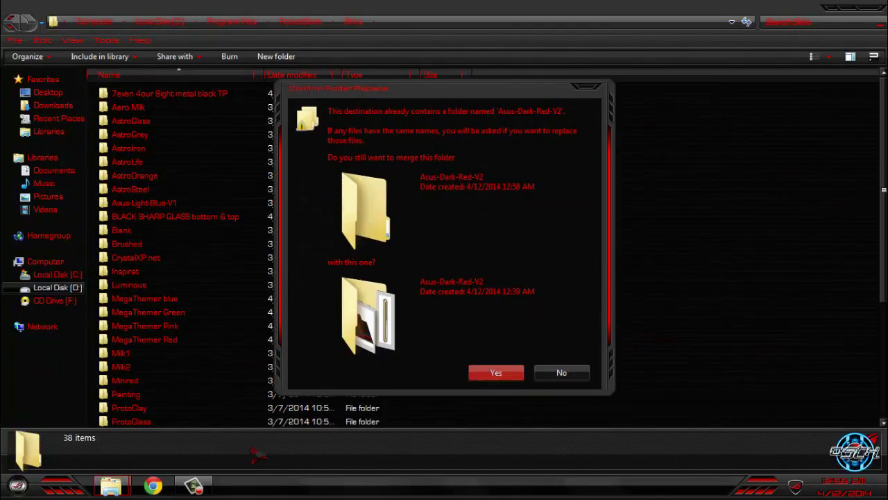
pyautogui.click(517, 373)
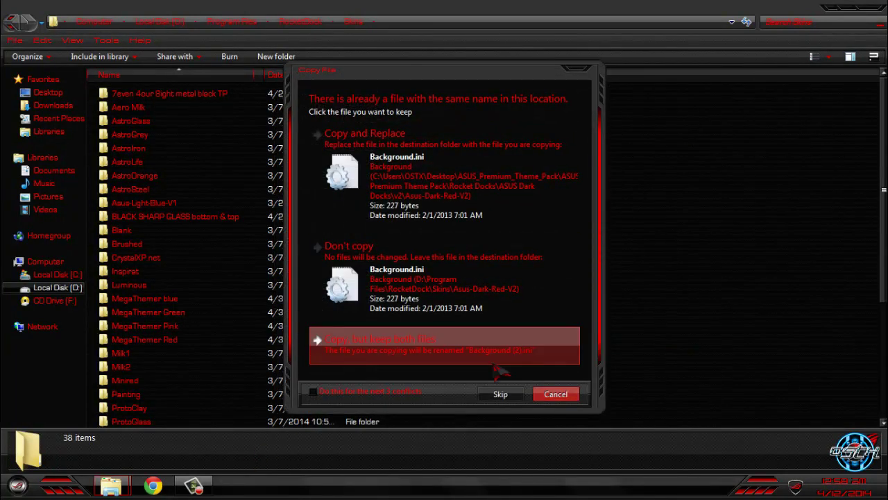
pyautogui.click(562, 394)
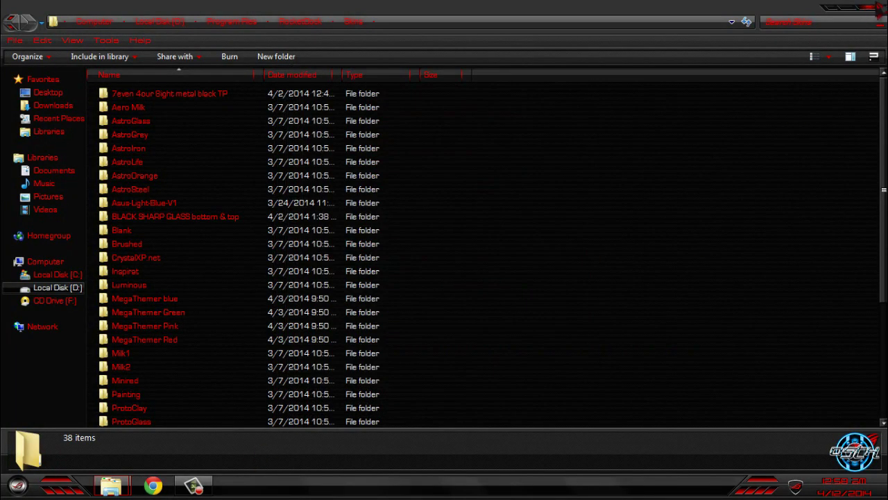
pyautogui.click(872, 7)
# - Set RocketDock's theme to Asus-Dark-Red-V2 in Dock Settings and confirm with OK
pyautogui.click(873, 7)
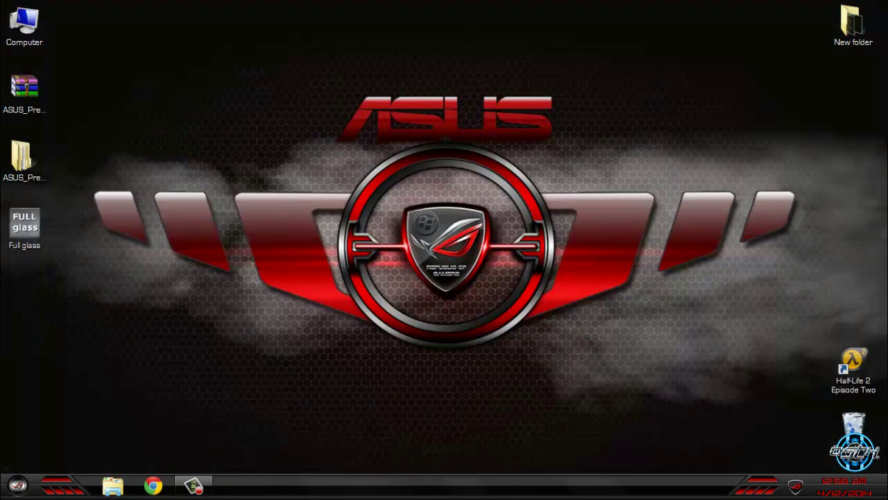
pyautogui.rightClick(438, 426)
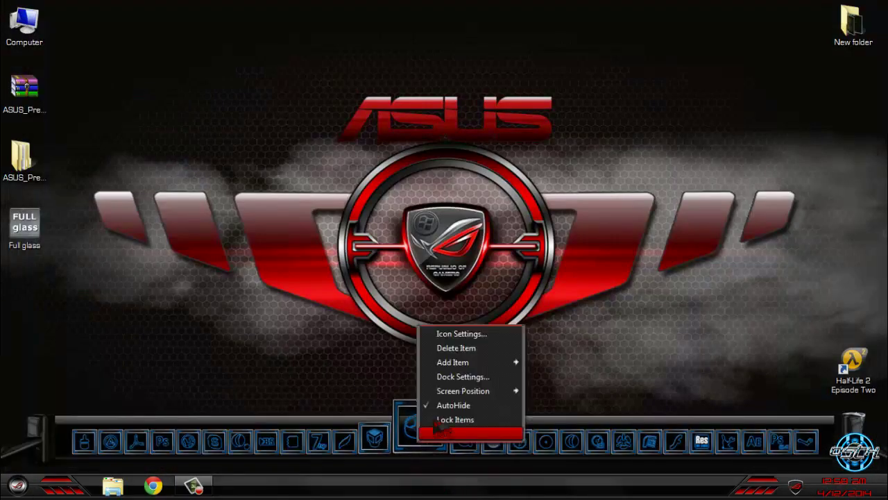
pyautogui.click(463, 378)
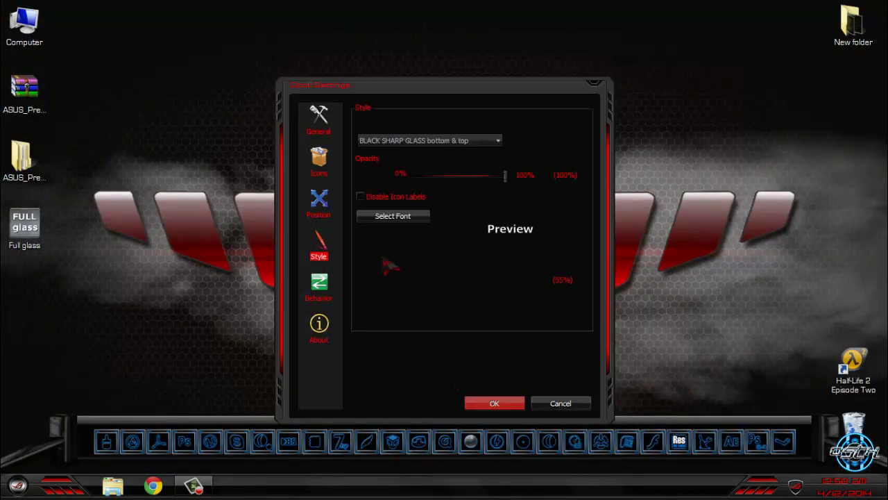
pyautogui.click(402, 141)
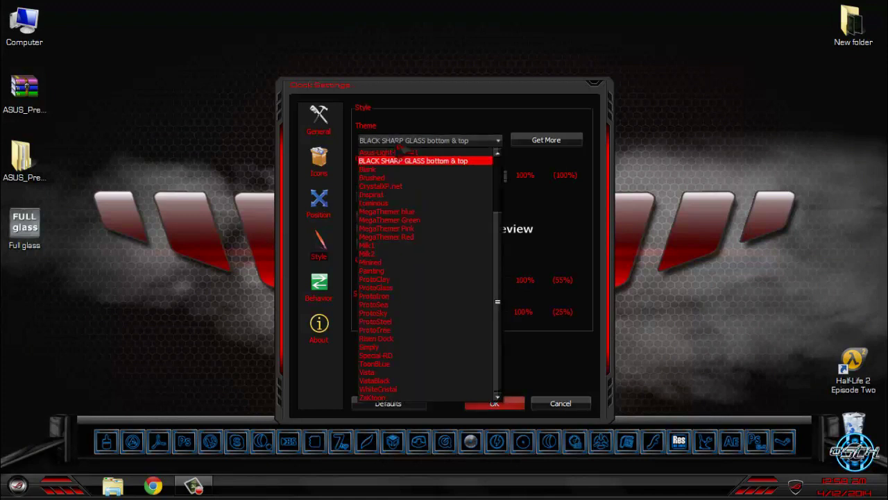
pyautogui.click(399, 153)
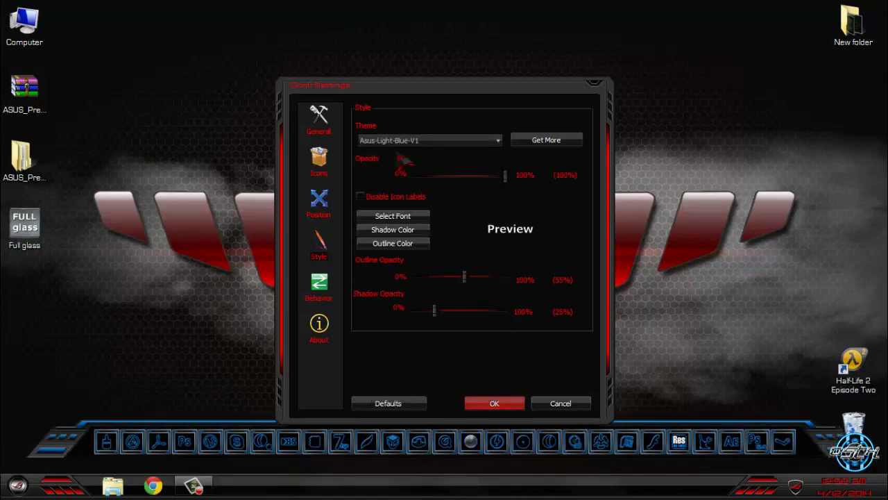
pyautogui.click(416, 143)
pyautogui.scroll(-2, 424, 263)
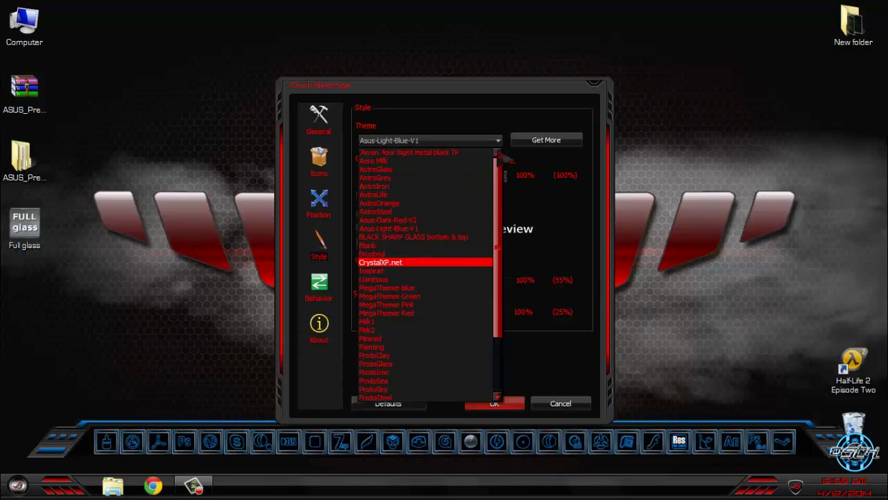
pyautogui.click(451, 221)
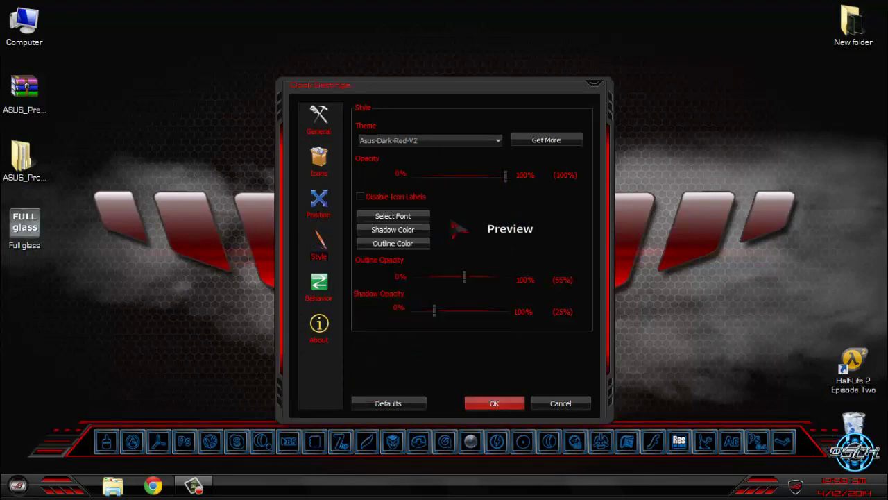
pyautogui.click(492, 403)
# - Refresh the desktop several times to show the red dock
pyautogui.rightClick(445, 198)
pyautogui.rightClick(350, 304)
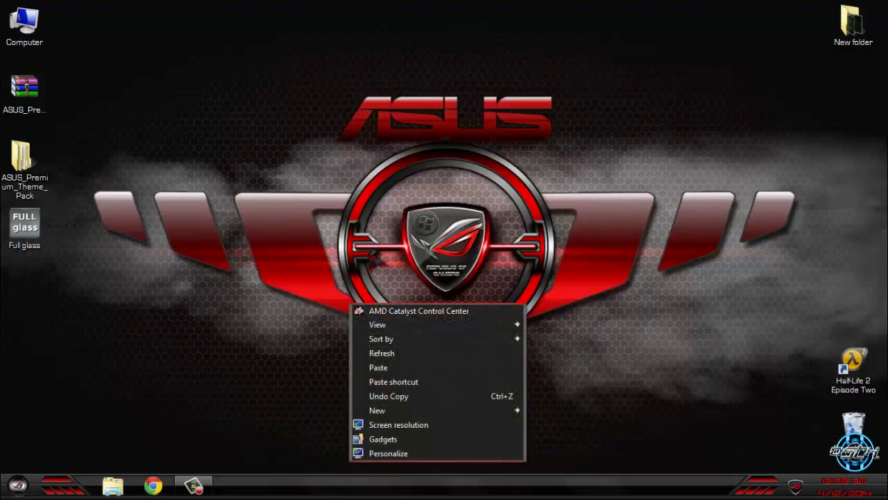
pyautogui.click(401, 352)
pyautogui.rightClick(323, 190)
pyautogui.click(375, 240)
pyautogui.moveTo(555, 426)
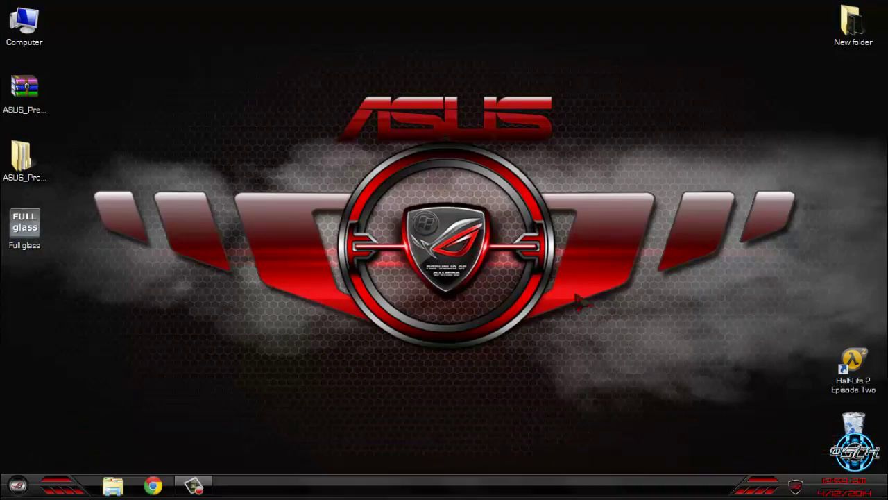
pyautogui.rightClick(457, 185)
pyautogui.click(502, 233)
# - Open the theme pack's timedate.cpl files folder and show the calendar and clock panel
pyautogui.moveTo(513, 444)
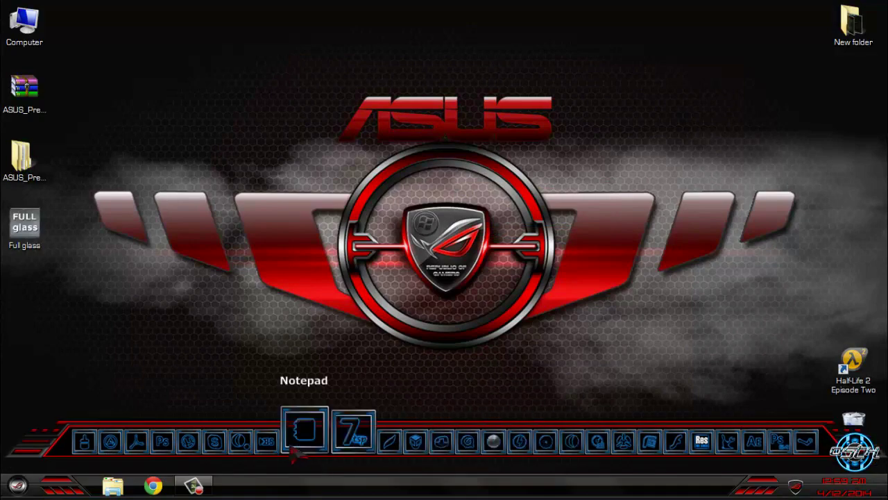
pyautogui.doubleClick(21, 158)
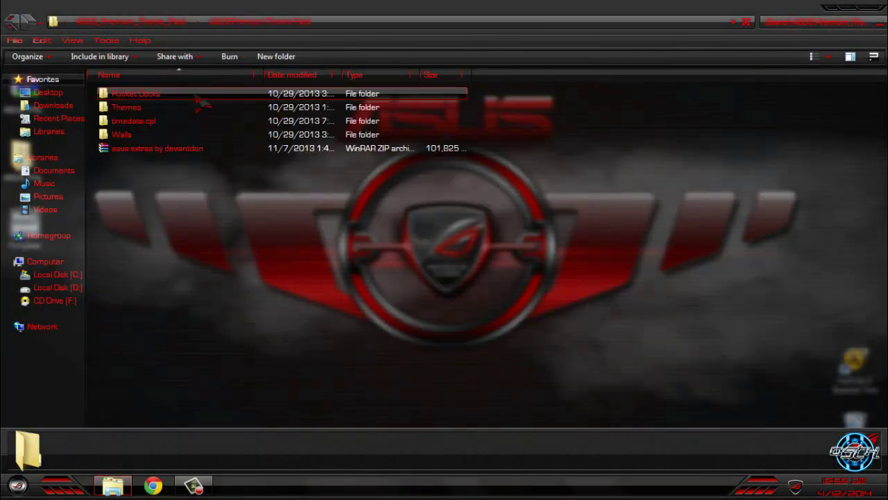
pyautogui.click(148, 122)
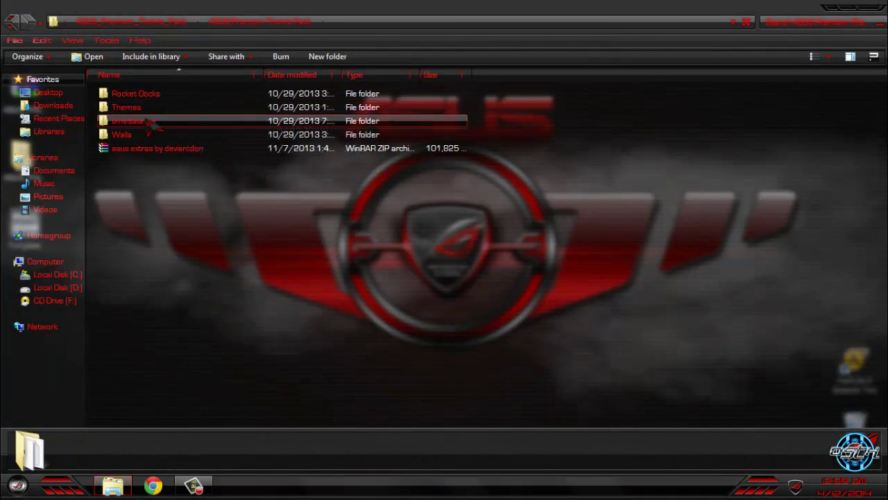
pyautogui.doubleClick(148, 122)
pyautogui.doubleClick(236, 92)
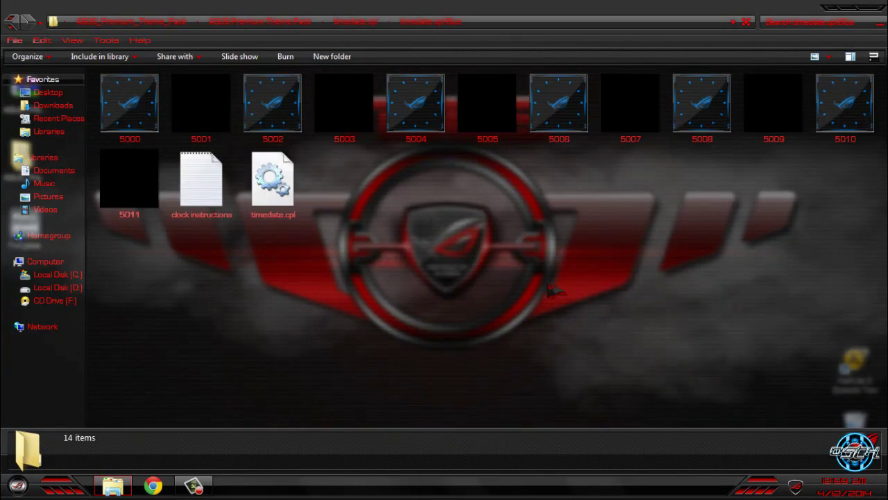
pyautogui.click(840, 486)
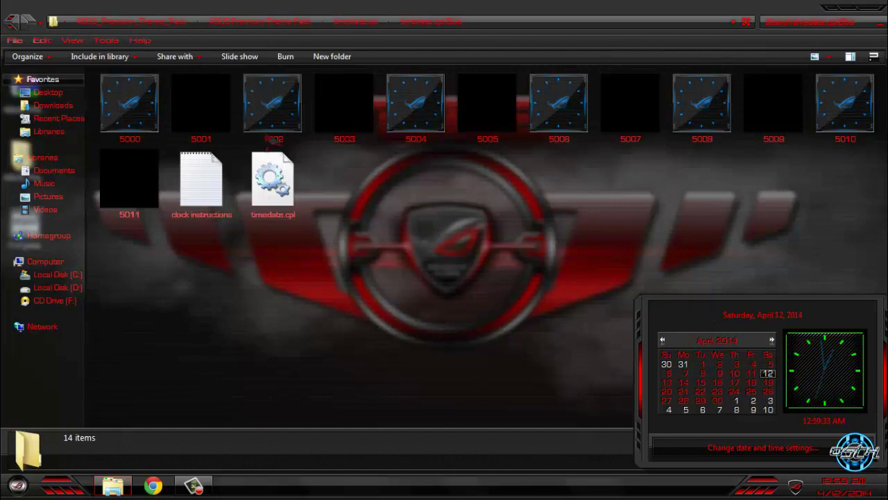
# - Preview clock image 5000 at full size, then close the preview
pyautogui.click(144, 123)
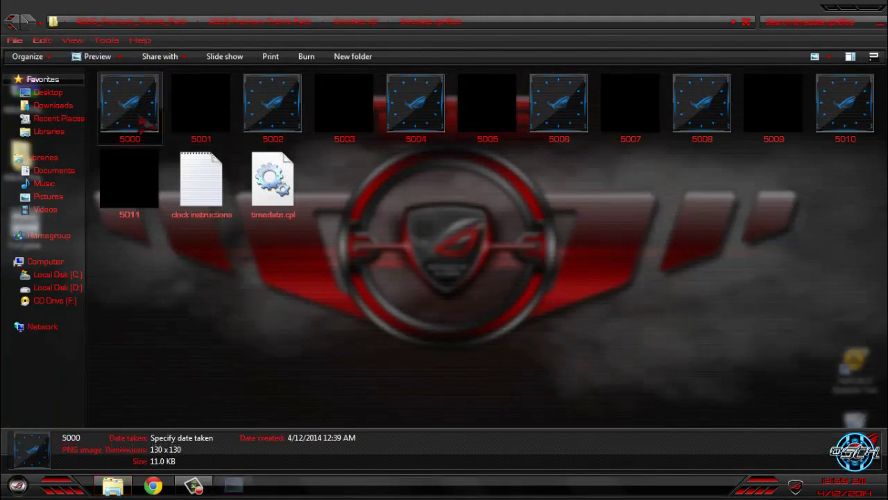
pyautogui.doubleClick(144, 124)
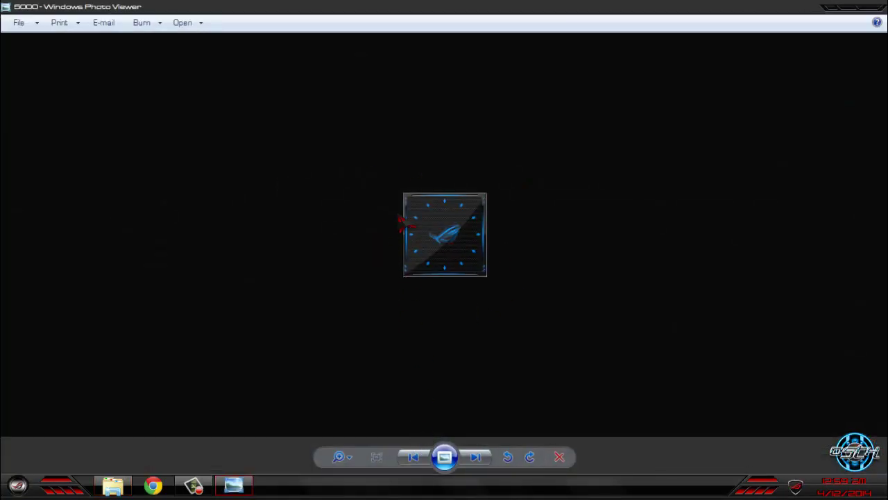
pyautogui.click(876, 10)
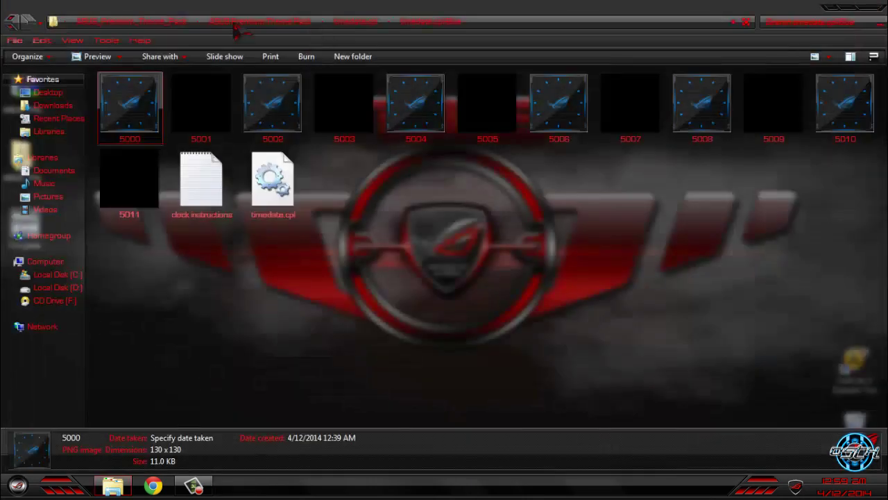
# - Open ASUS Wall Red from Walls > ASUS Tough Walls and set it as the desktop background
pyautogui.click(15, 25)
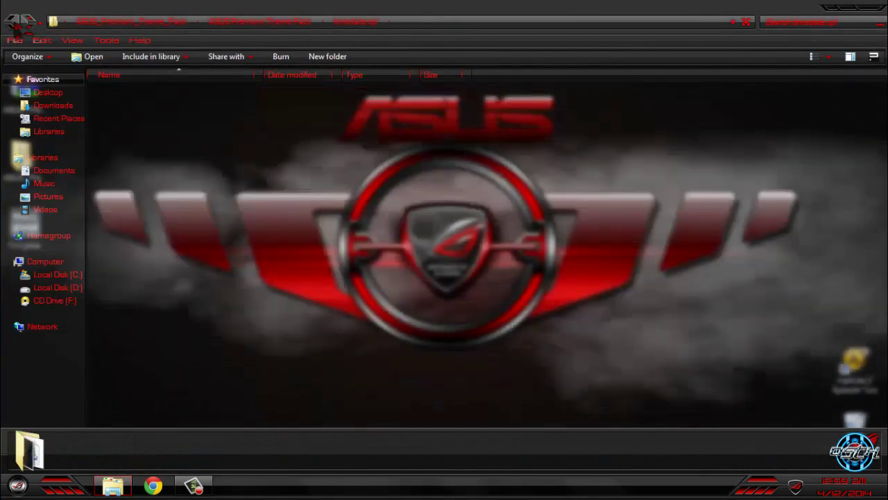
pyautogui.doubleClick(134, 135)
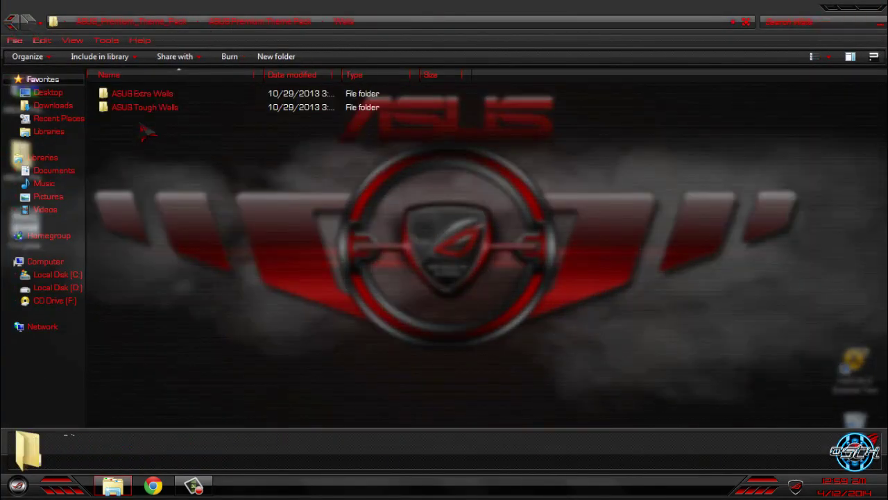
pyautogui.doubleClick(135, 93)
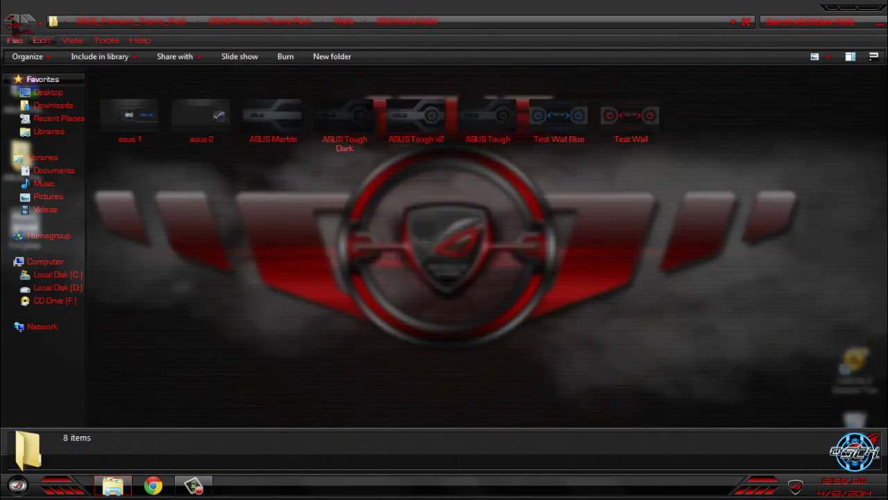
pyautogui.click(16, 25)
pyautogui.doubleClick(142, 106)
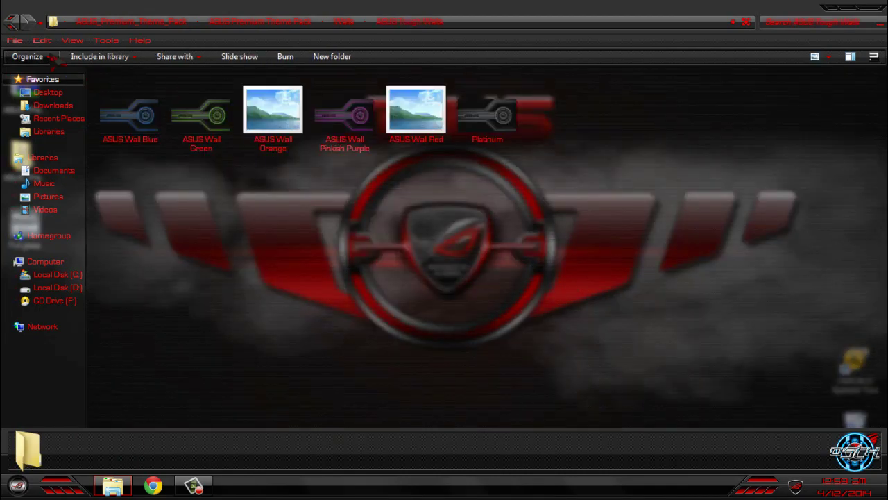
pyautogui.doubleClick(396, 123)
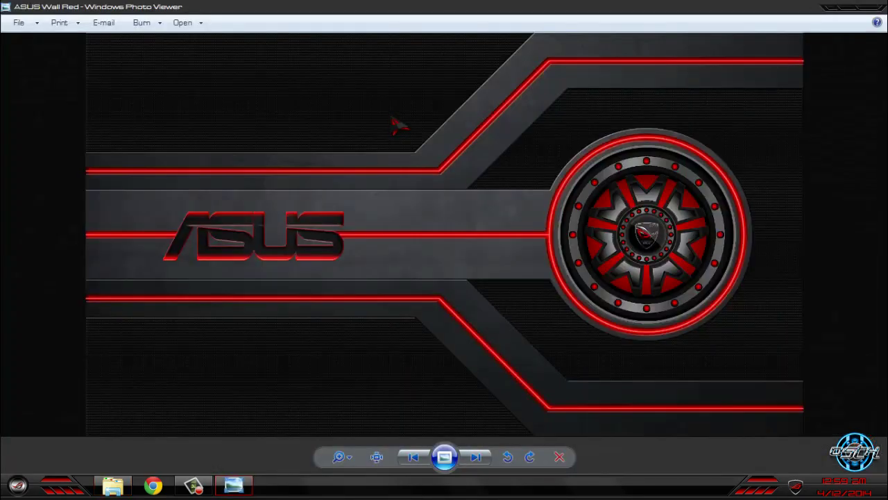
pyautogui.rightClick(392, 116)
pyautogui.click(413, 140)
# - Close the preview and Explorer, refresh the desktop, and reopen the ASUS_Premium_Theme_Pack folder
pyautogui.click(875, 7)
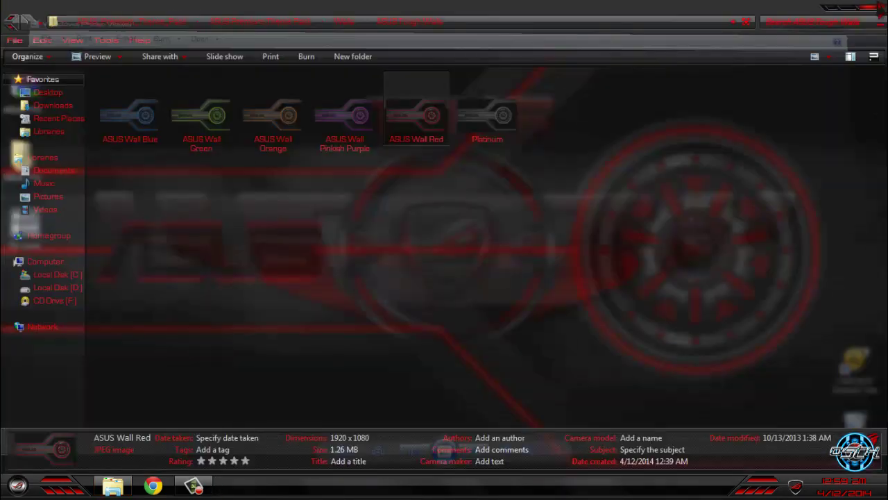
pyautogui.click(876, 7)
pyautogui.rightClick(280, 154)
pyautogui.click(332, 202)
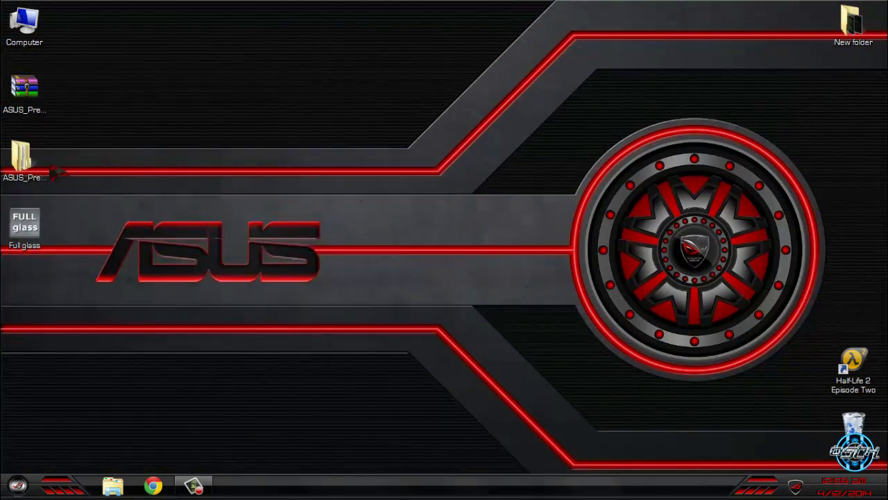
pyautogui.doubleClick(21, 163)
# - Extract the asus extras zip into its own folder and open asus extras by deviantdon
pyautogui.doubleClick(173, 91)
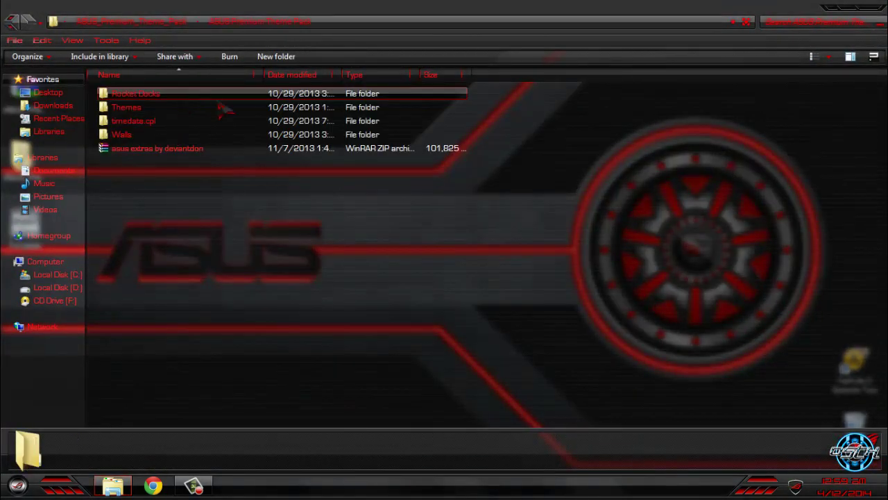
pyautogui.rightClick(157, 148)
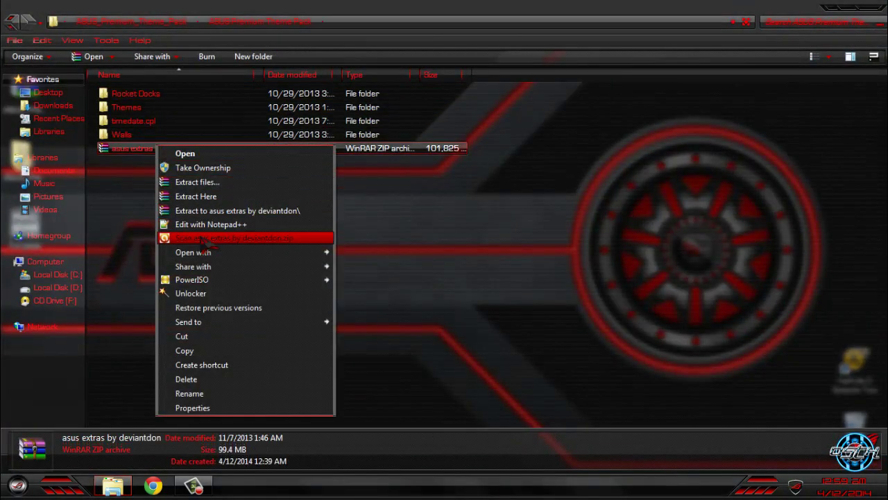
pyautogui.click(209, 210)
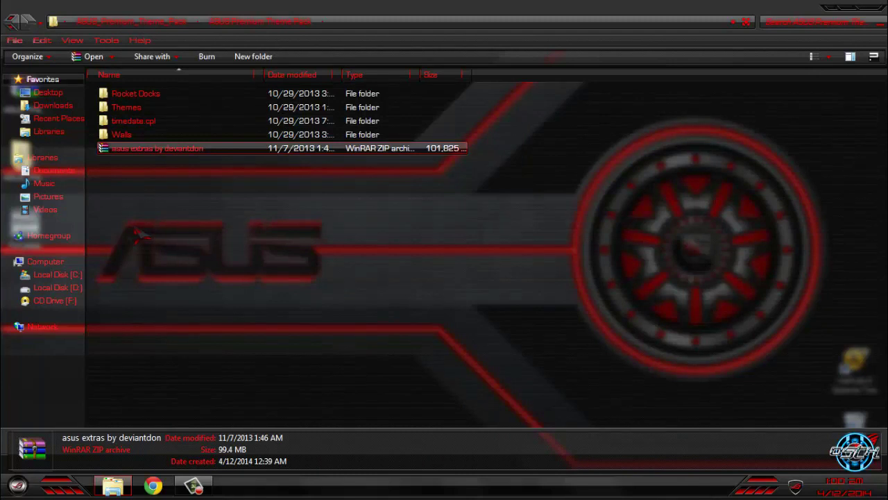
pyautogui.click(186, 209)
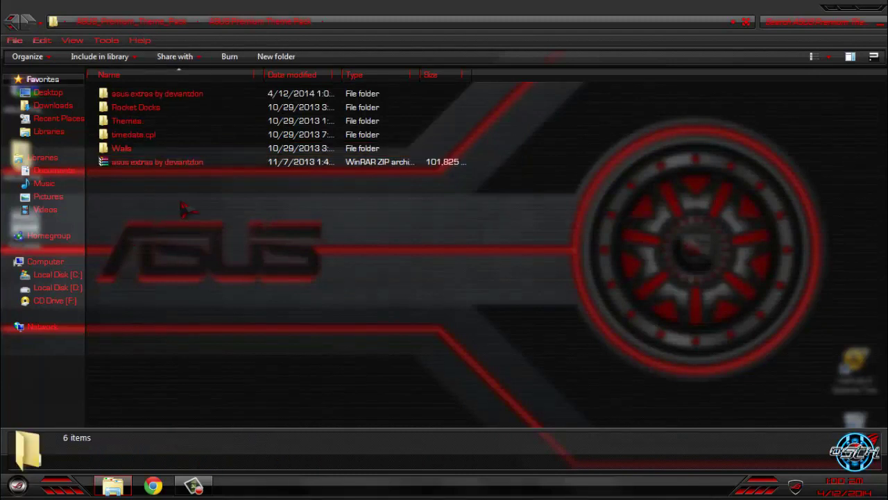
pyautogui.doubleClick(157, 93)
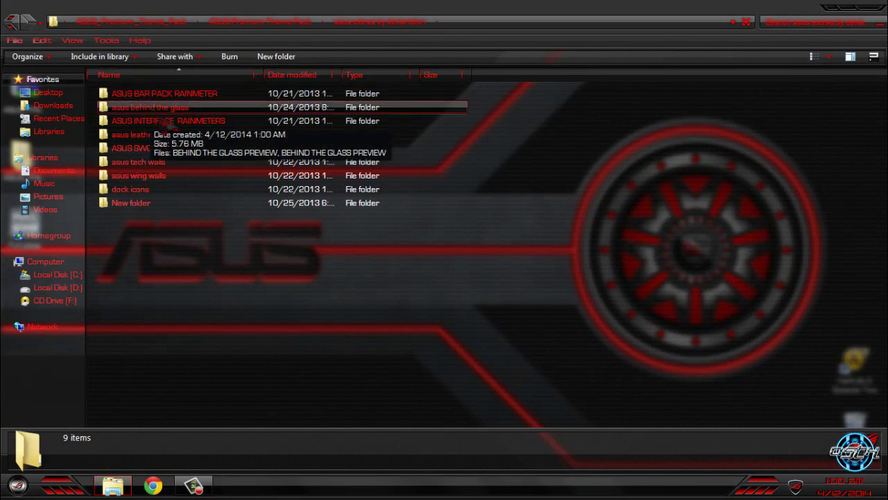
# - Extract the asus tech walls archive into a folder and open the extracted folder
pyautogui.moveTo(183, 182)
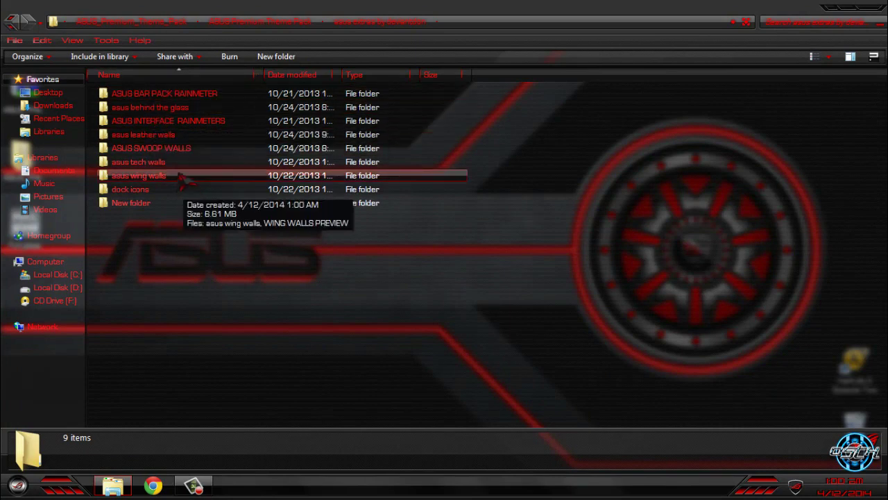
pyautogui.doubleClick(184, 167)
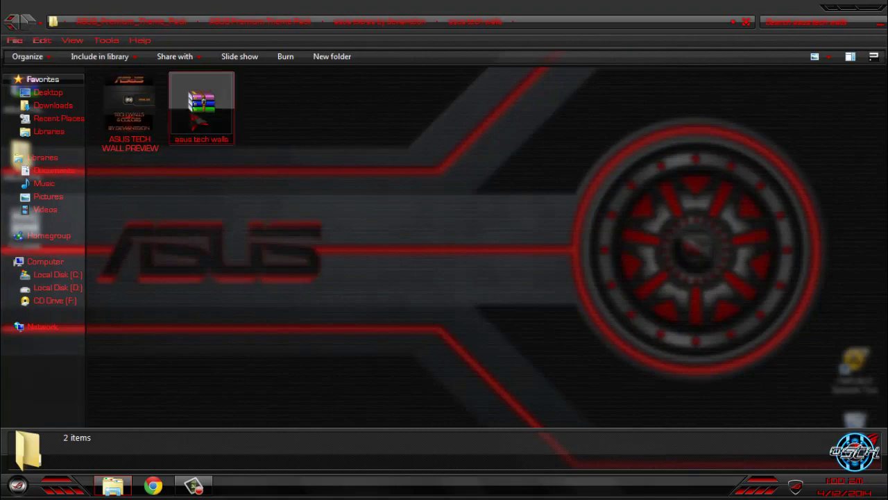
pyautogui.rightClick(193, 113)
pyautogui.click(256, 178)
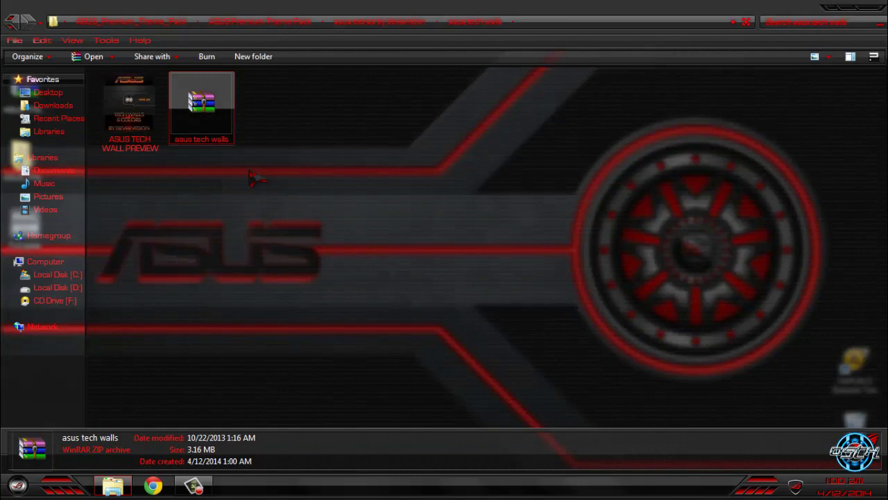
pyautogui.rightClick(249, 172)
pyautogui.click(277, 232)
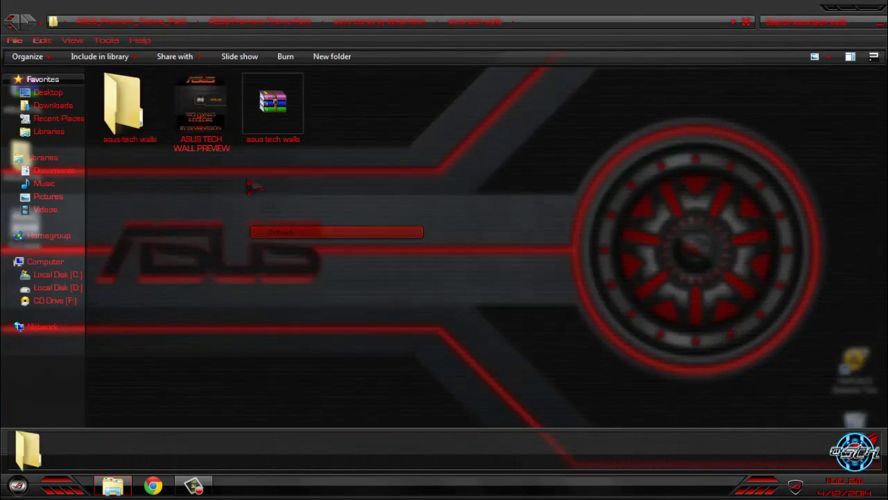
pyautogui.doubleClick(124, 104)
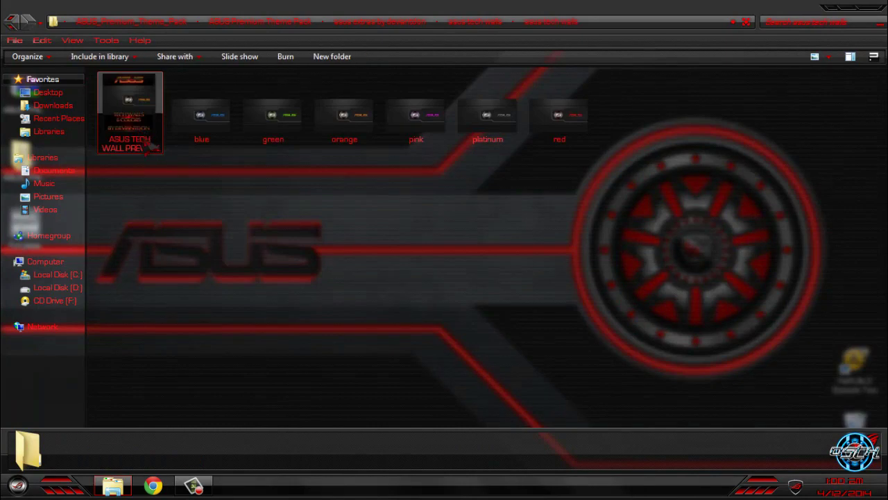
# - Set the red tech wallpaper as the desktop background and close the preview
pyautogui.doubleClick(571, 128)
pyautogui.rightClick(338, 143)
pyautogui.click(416, 167)
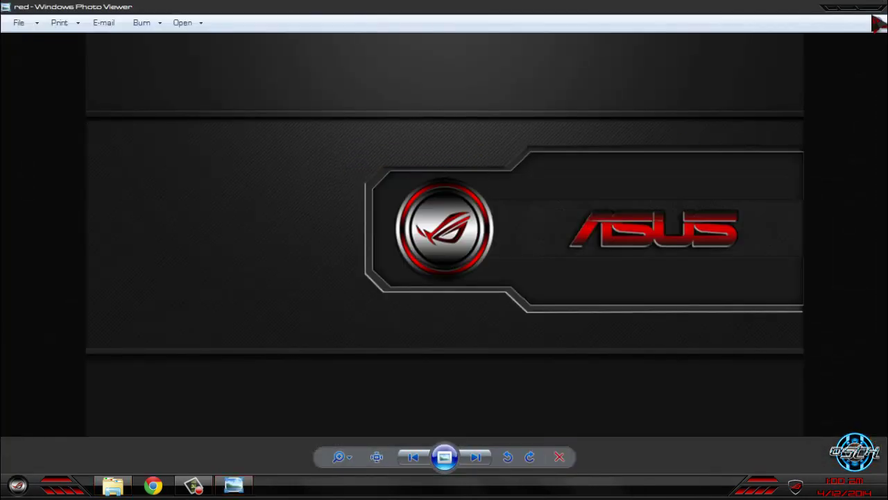
pyautogui.click(874, 18)
pyautogui.click(876, 7)
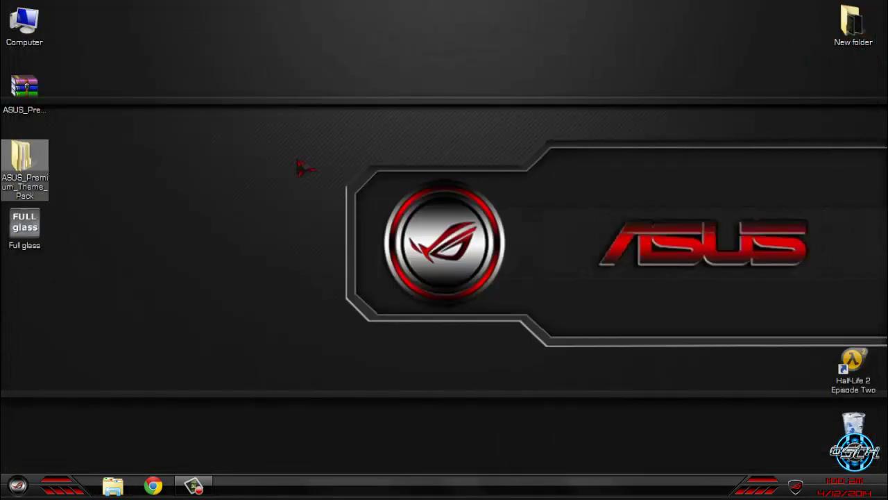
pyautogui.rightClick(298, 167)
pyautogui.click(320, 206)
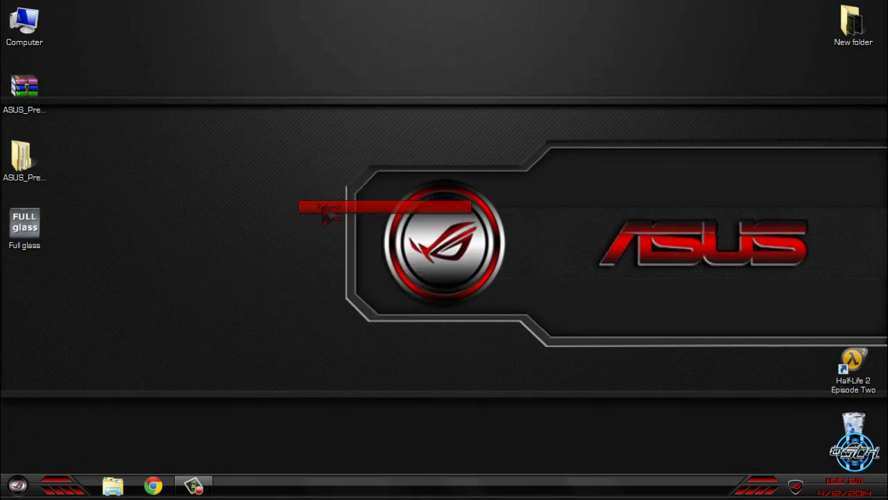
pyautogui.click(12, 179)
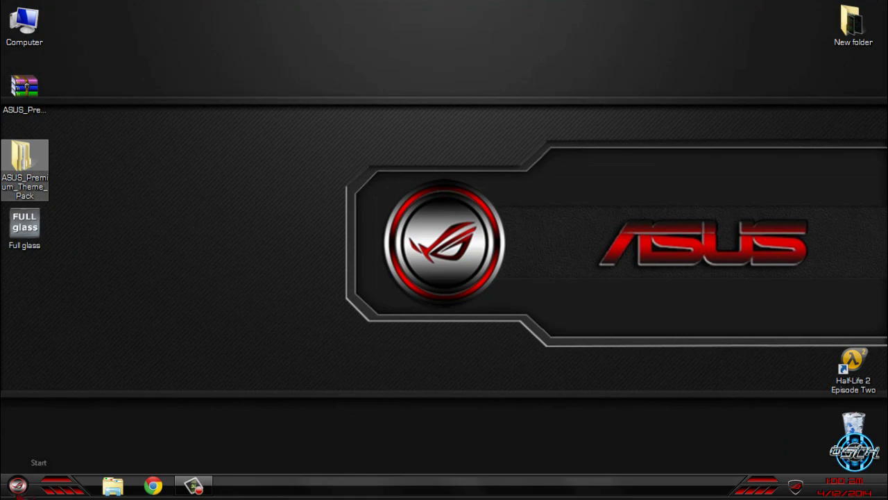
pyautogui.click(18, 485)
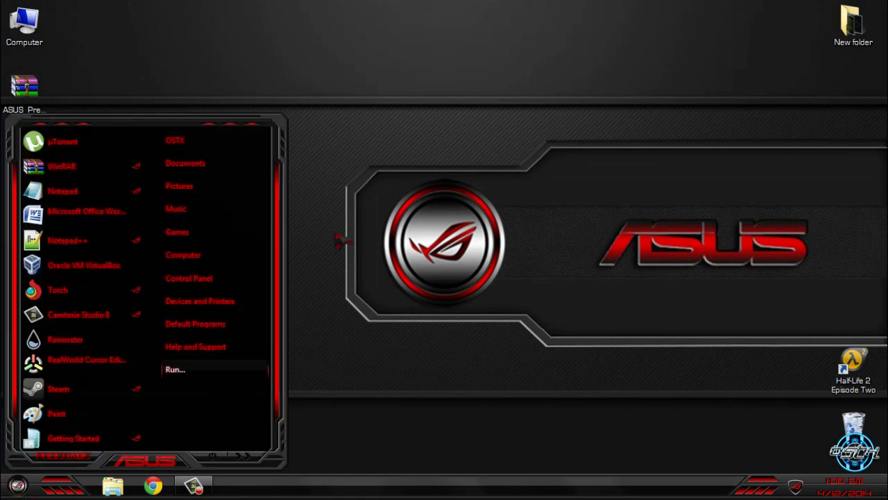
pyautogui.rightClick(353, 140)
pyautogui.click(417, 287)
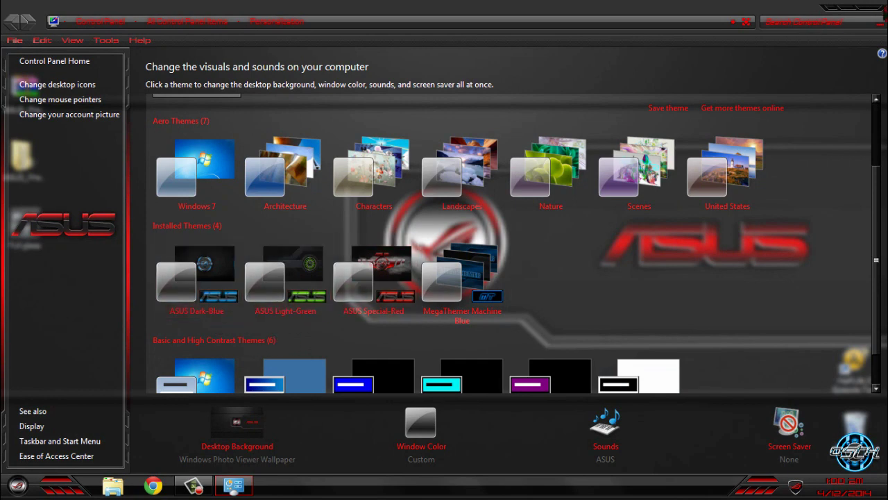
pyautogui.hotkey('alt', 'F4')
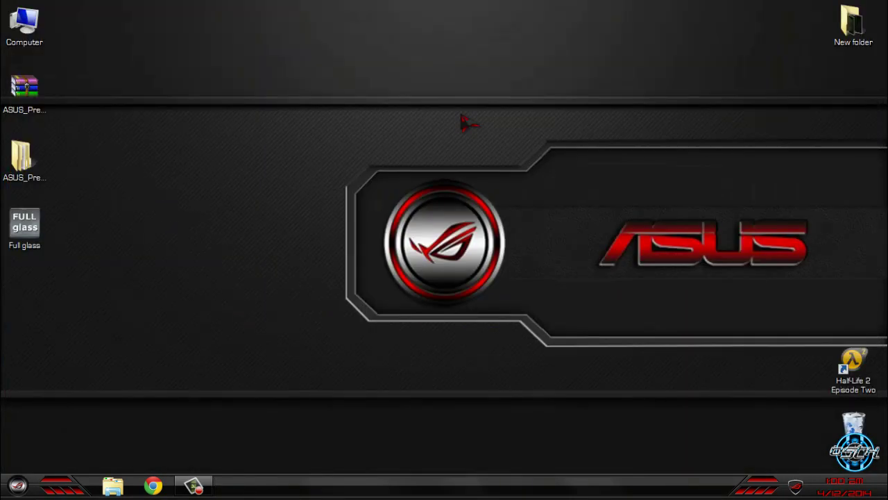